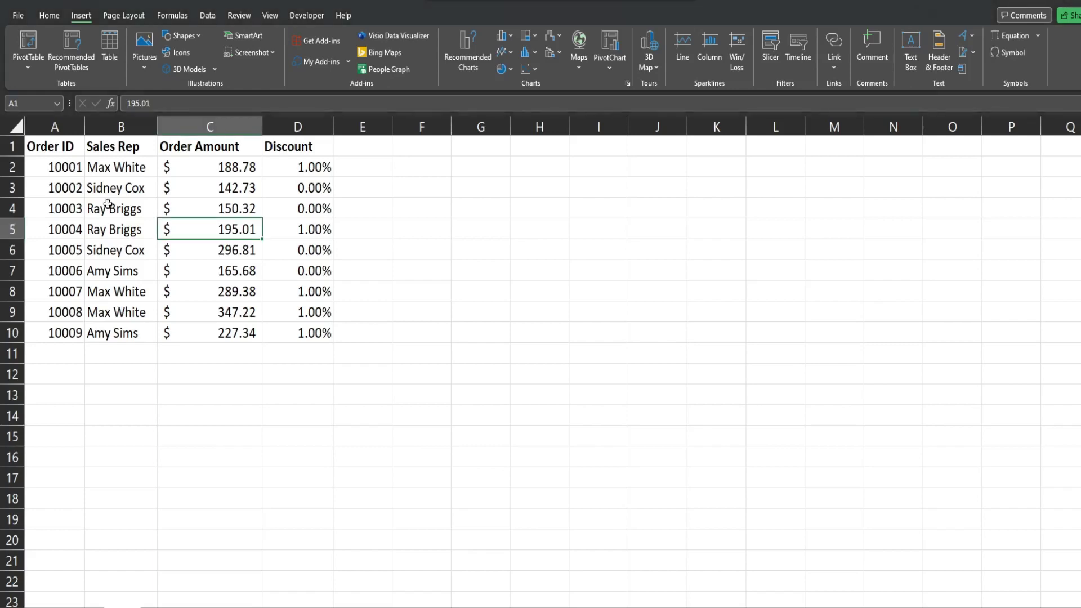
Select the order data in A1:D10 and check the header and discount cells.
drag(52, 149, 280, 144)
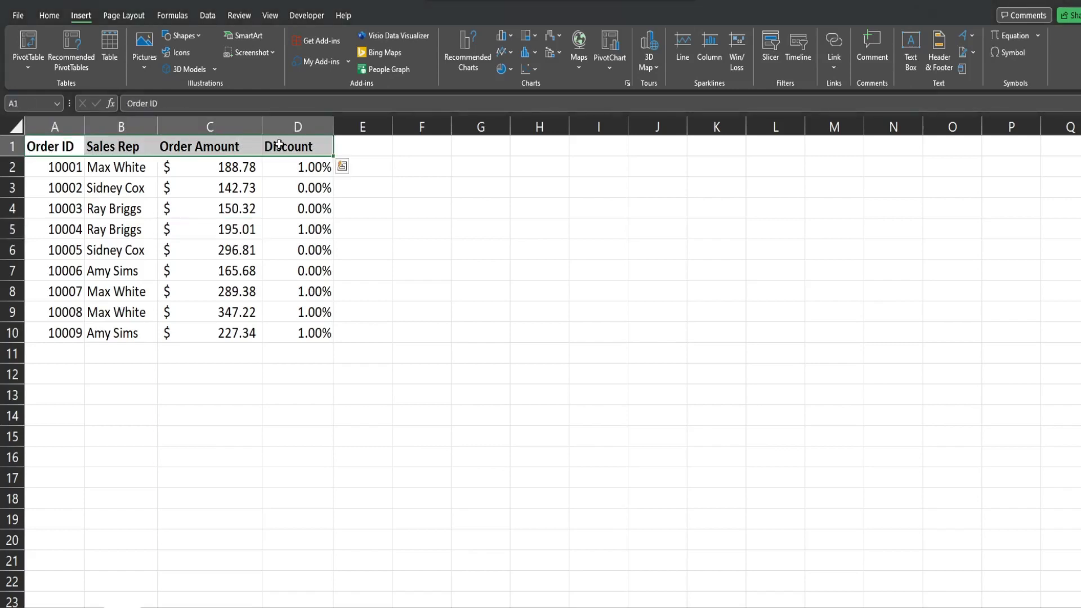
click(286, 184)
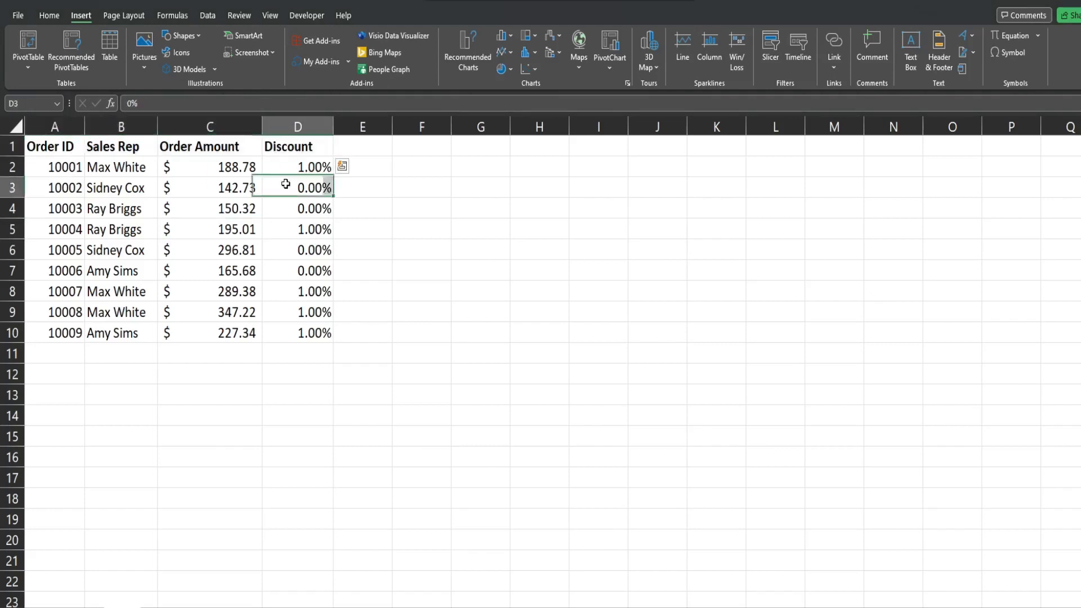
drag(64, 167, 331, 337)
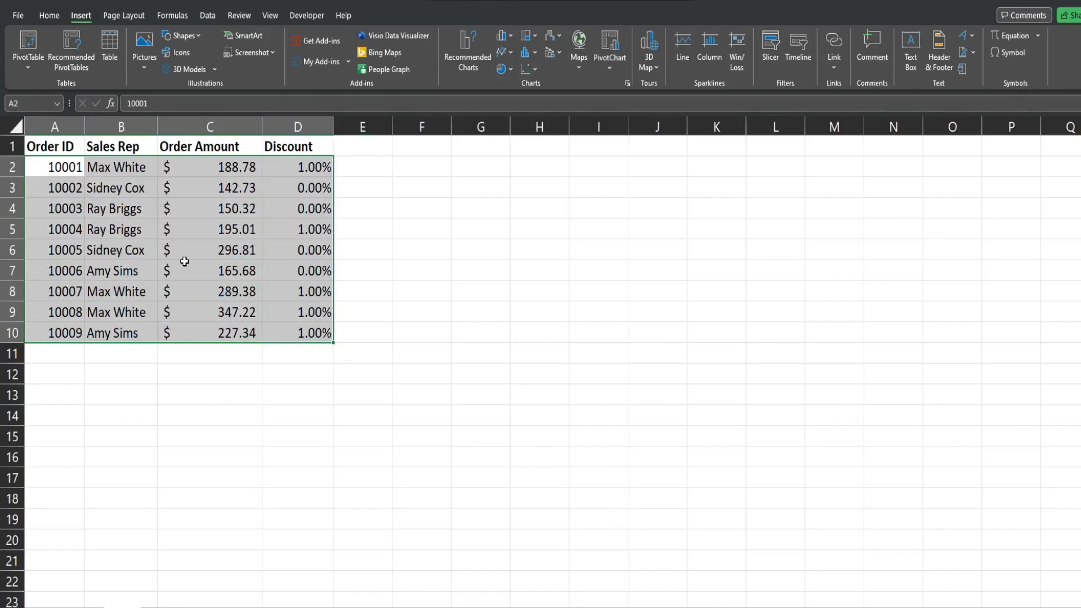
click(153, 249)
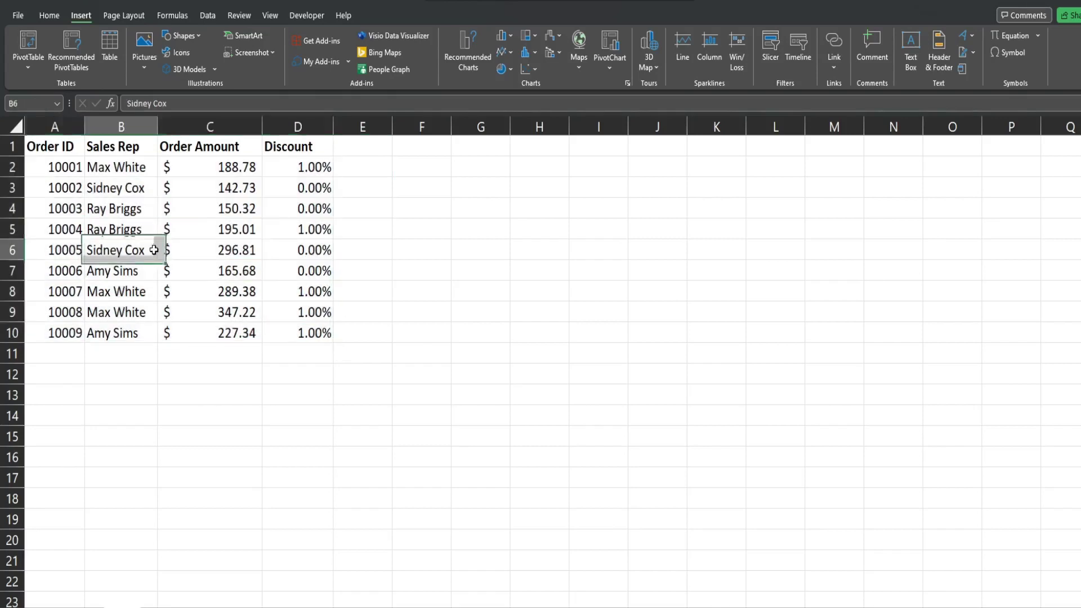
drag(281, 163, 287, 326)
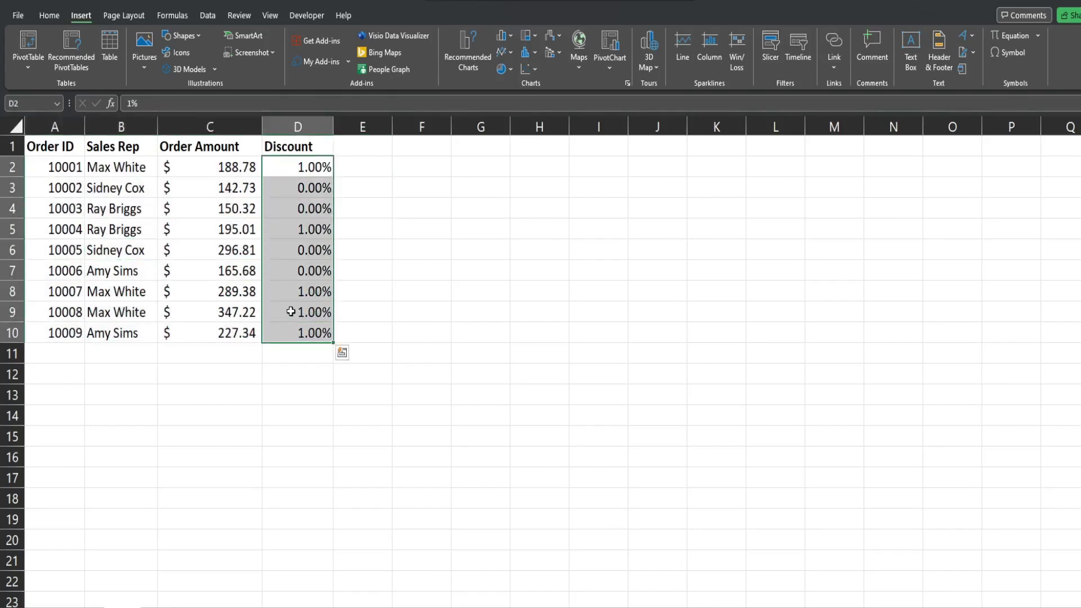
click(302, 187)
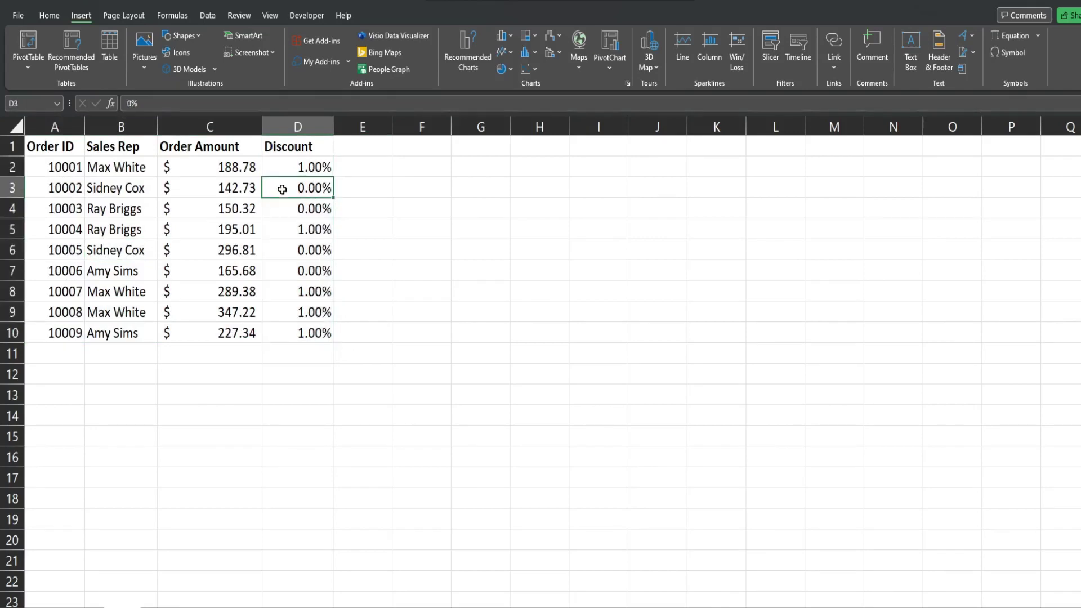
click(297, 209)
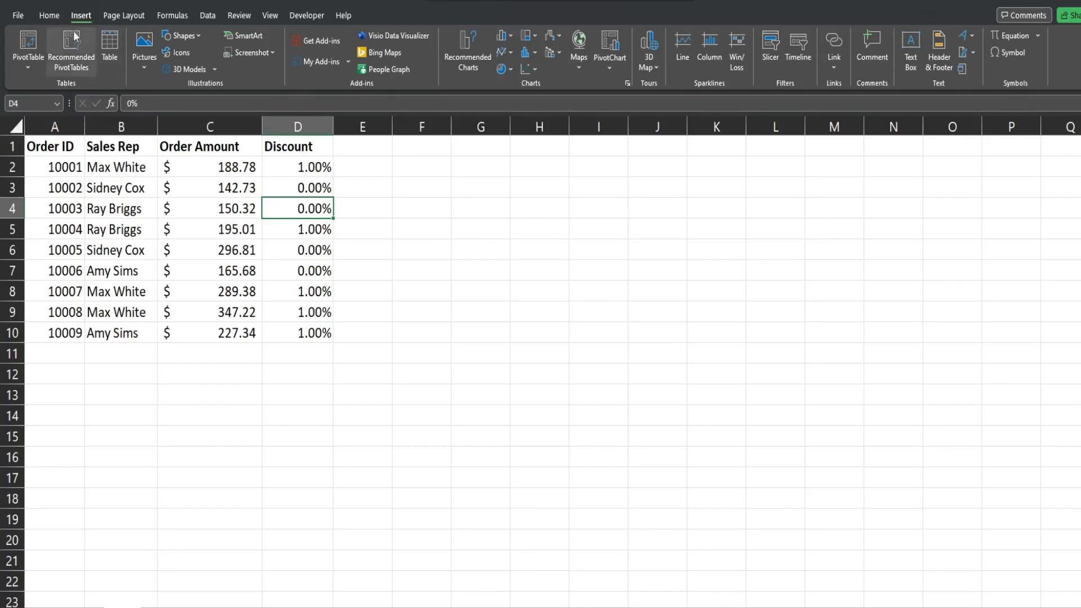
Convert the range $A$1:$D$10 into a table with 'My table has headers' checked.
click(50, 16)
click(77, 17)
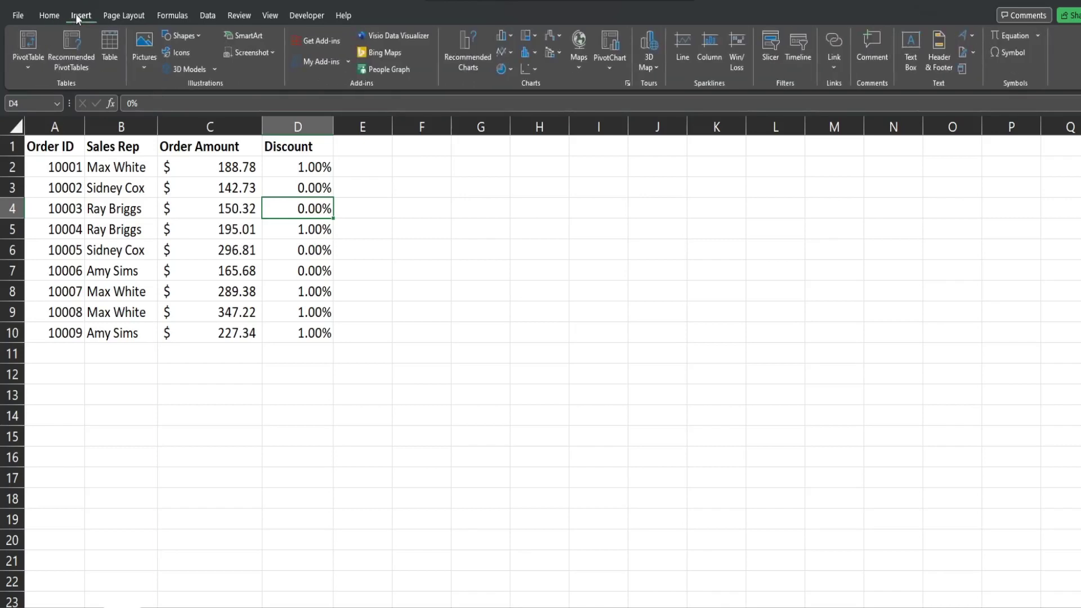
click(104, 49)
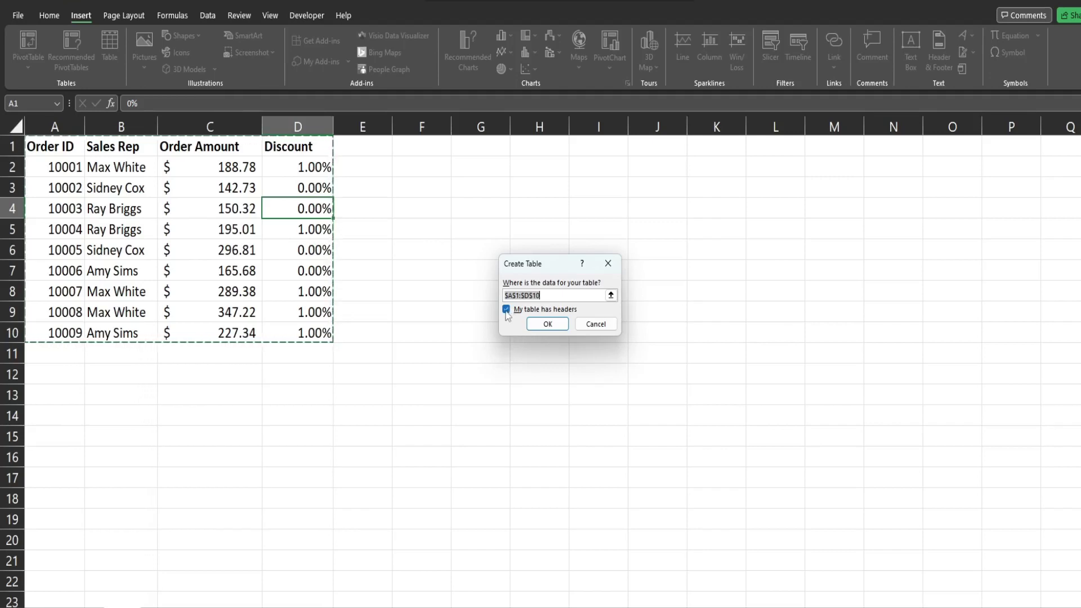
click(557, 322)
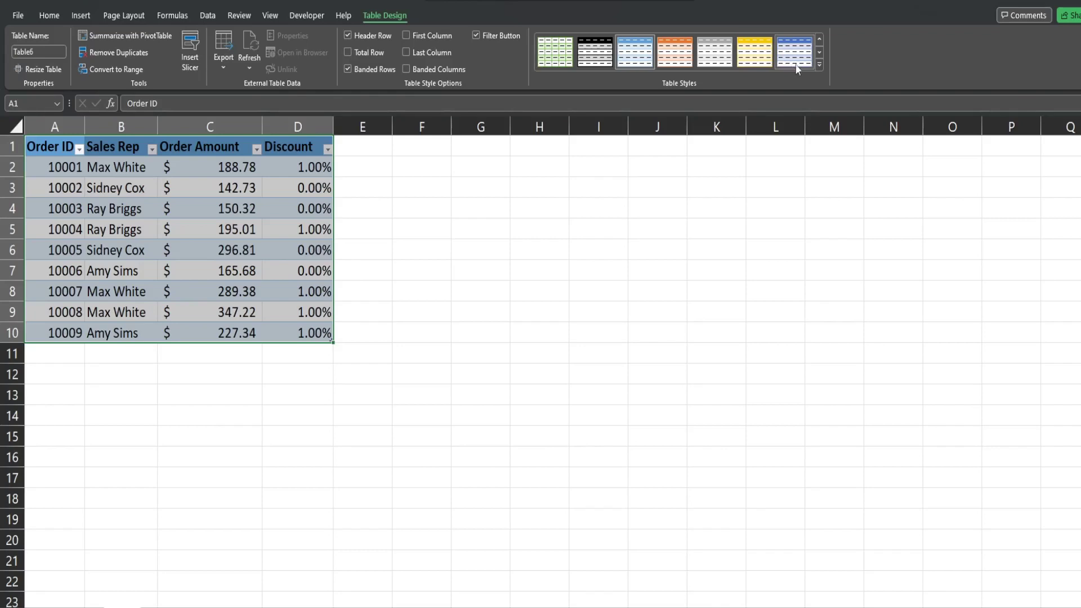
Apply the green Medium table style to Table6 and deselect it to view the result.
click(817, 64)
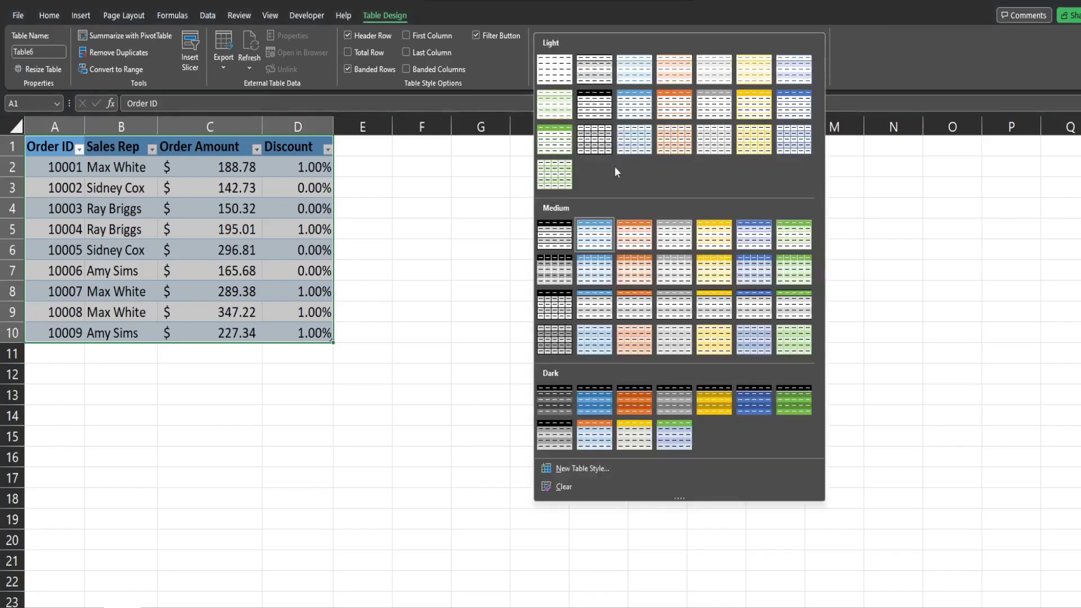
click(796, 272)
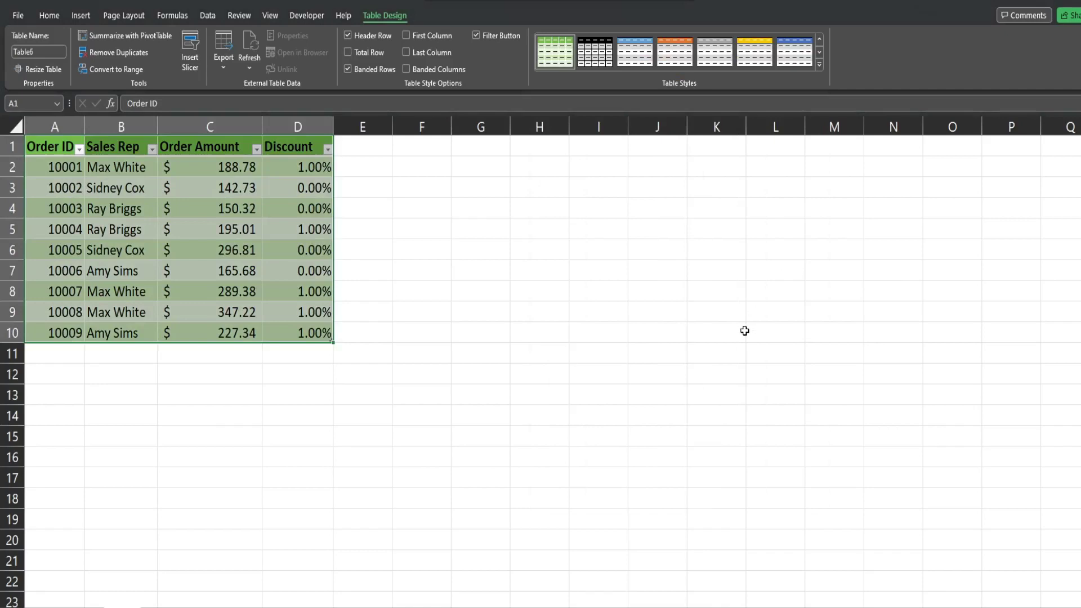
click(716, 250)
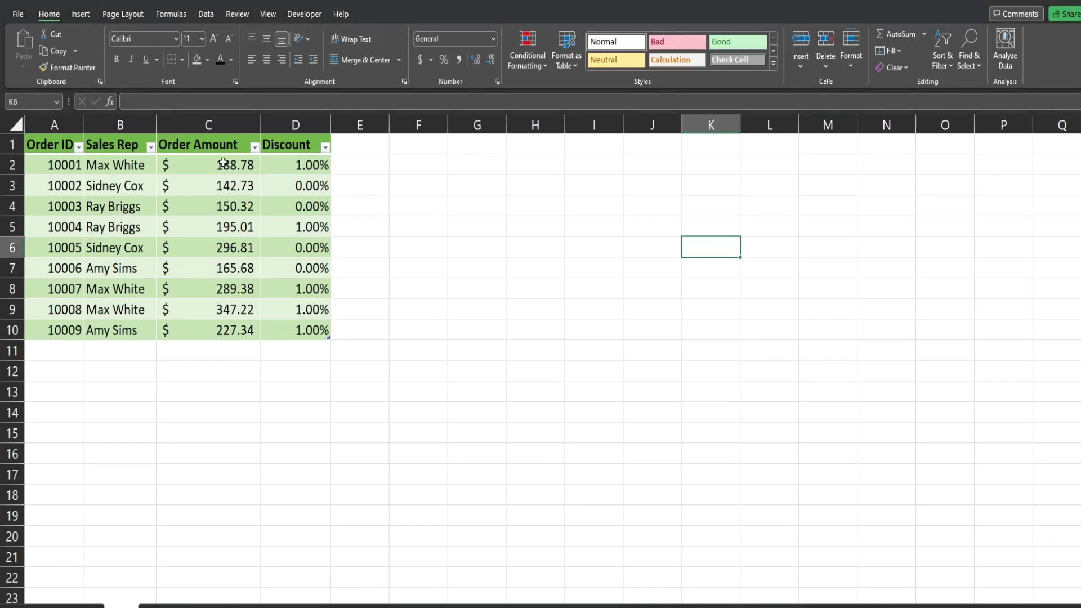
Enter the header 'Net' in E1 so the table expands to column E.
click(363, 163)
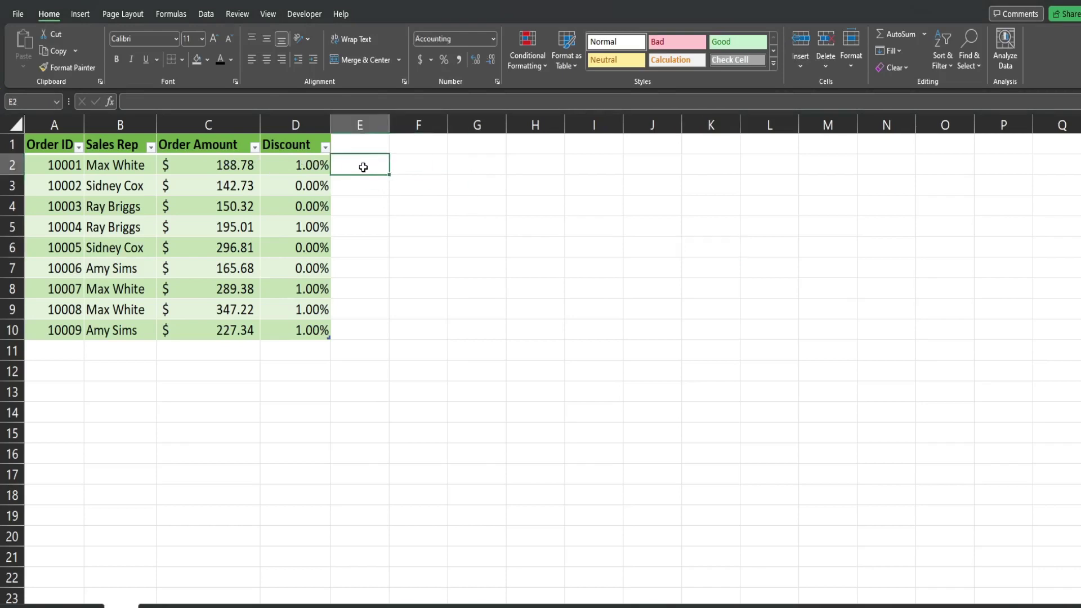
click(241, 166)
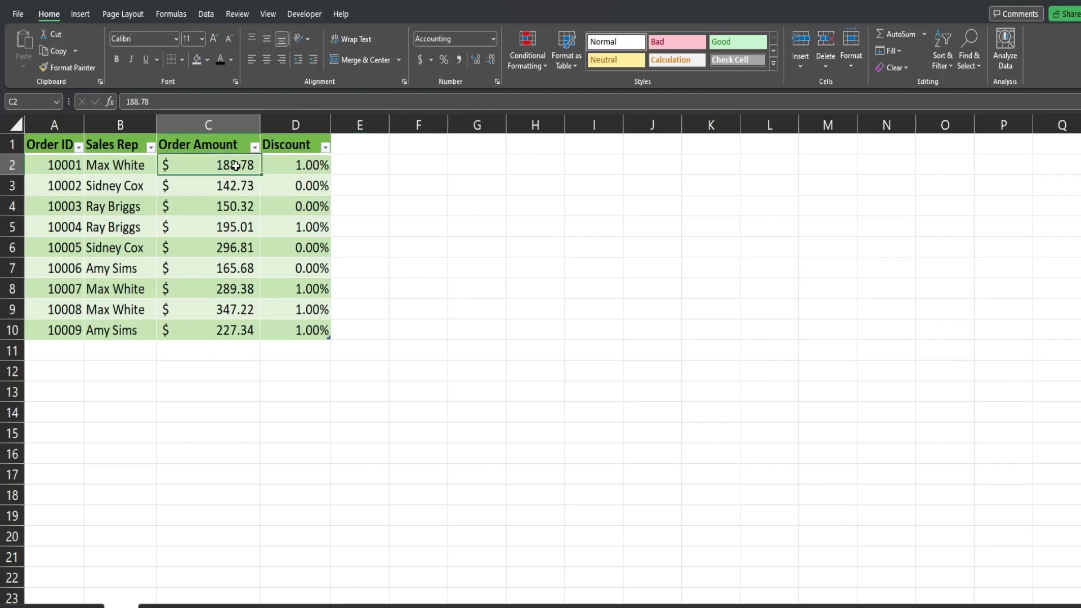
click(361, 145)
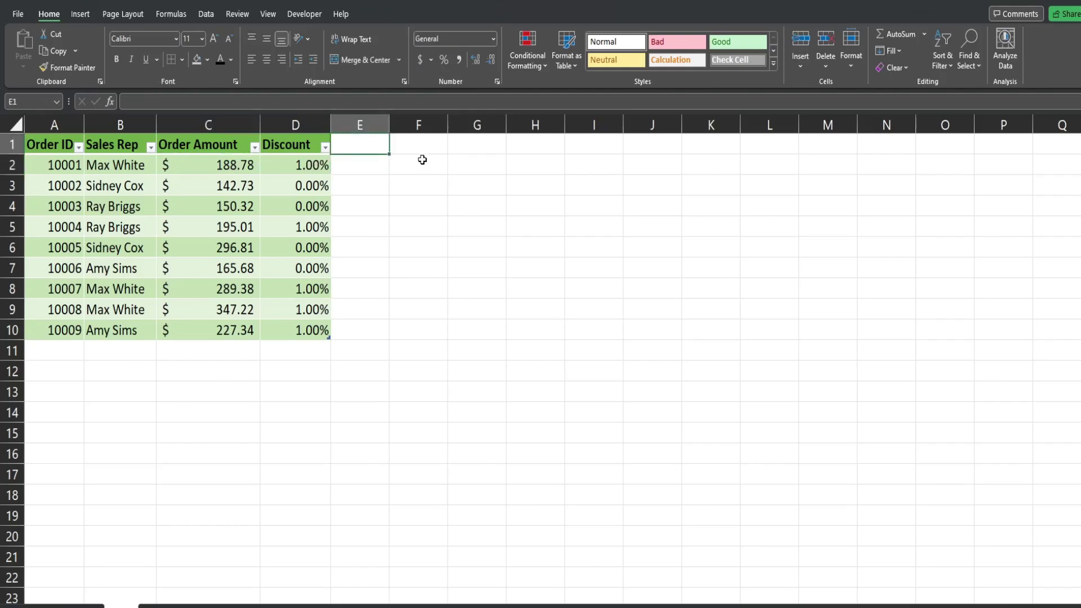
text(Net)
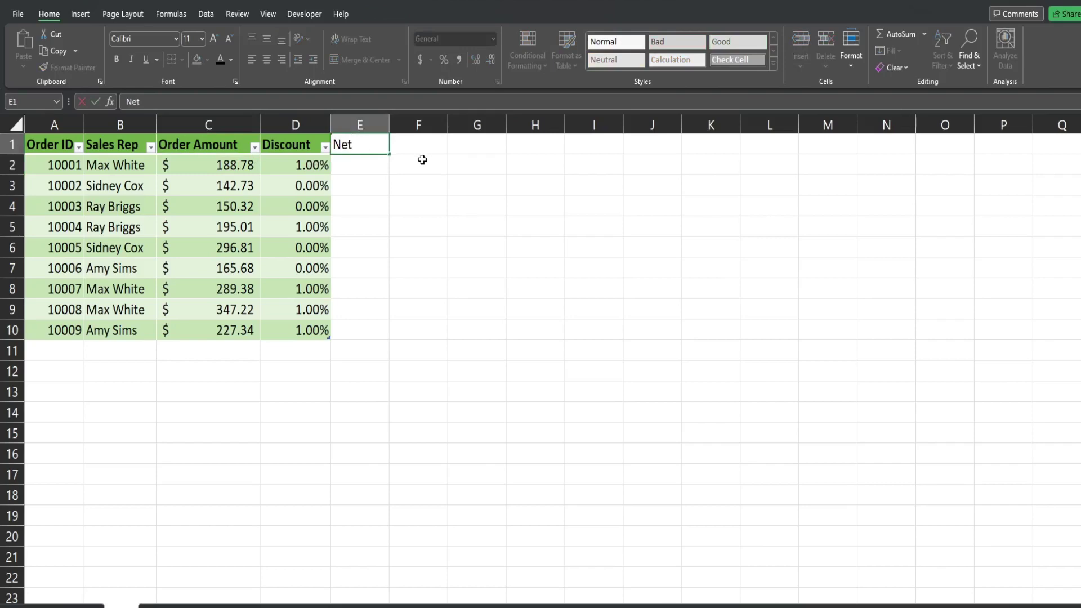
key(Return)
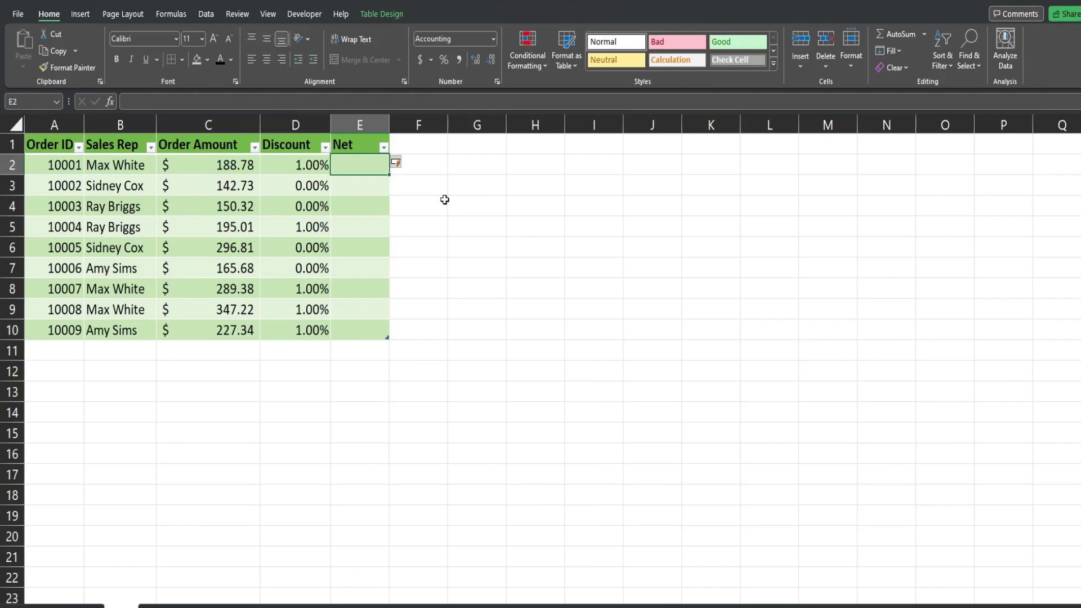
Enter =C2-(C2*D2) in E2 so Net auto-fills for all nine orders.
text(=)
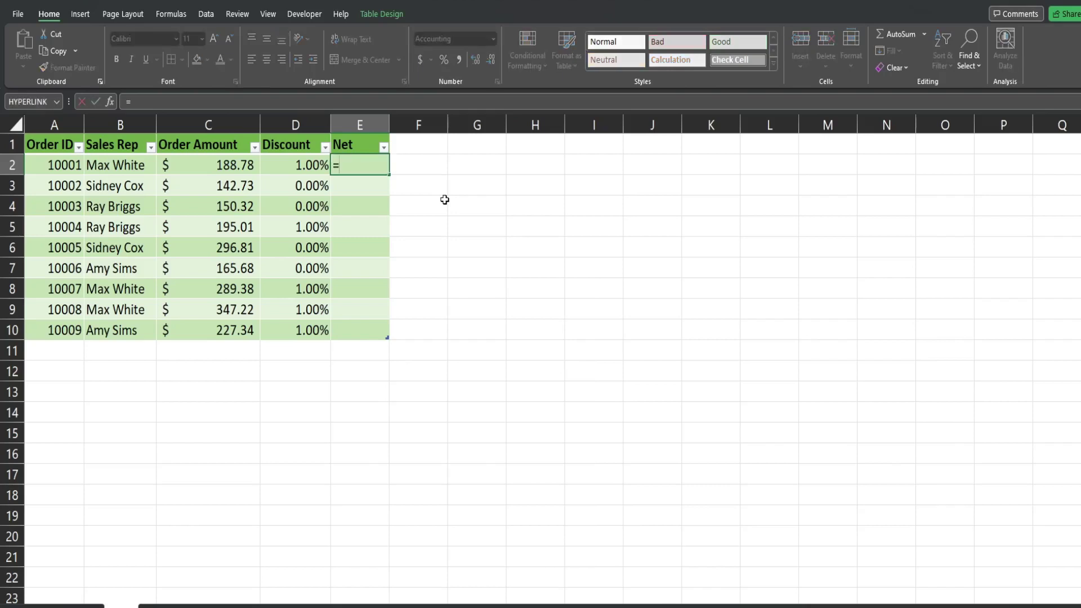
click(202, 161)
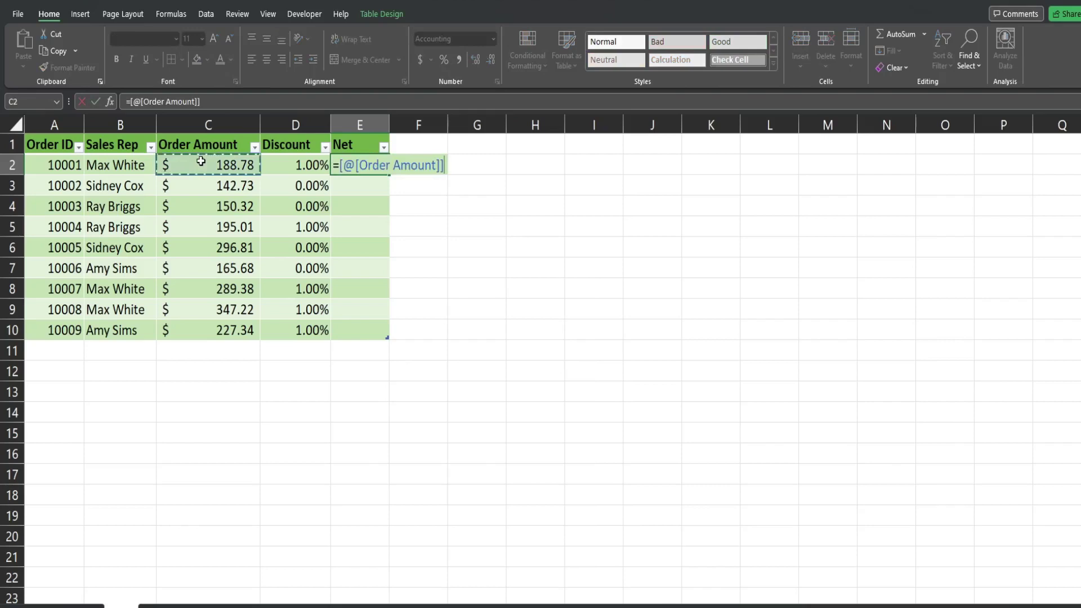
text(-)
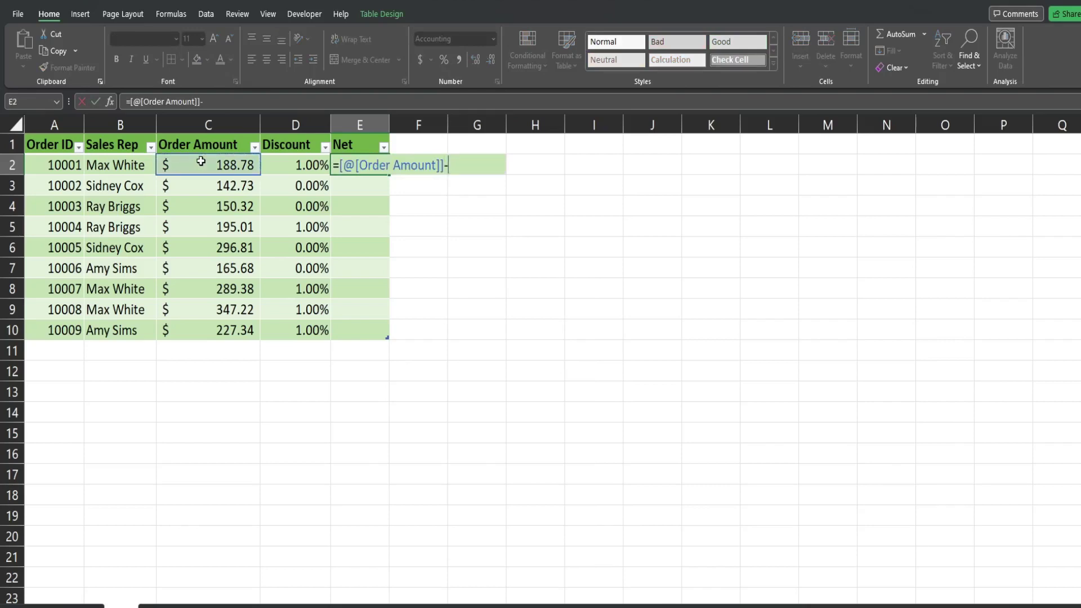
text(()
click(201, 162)
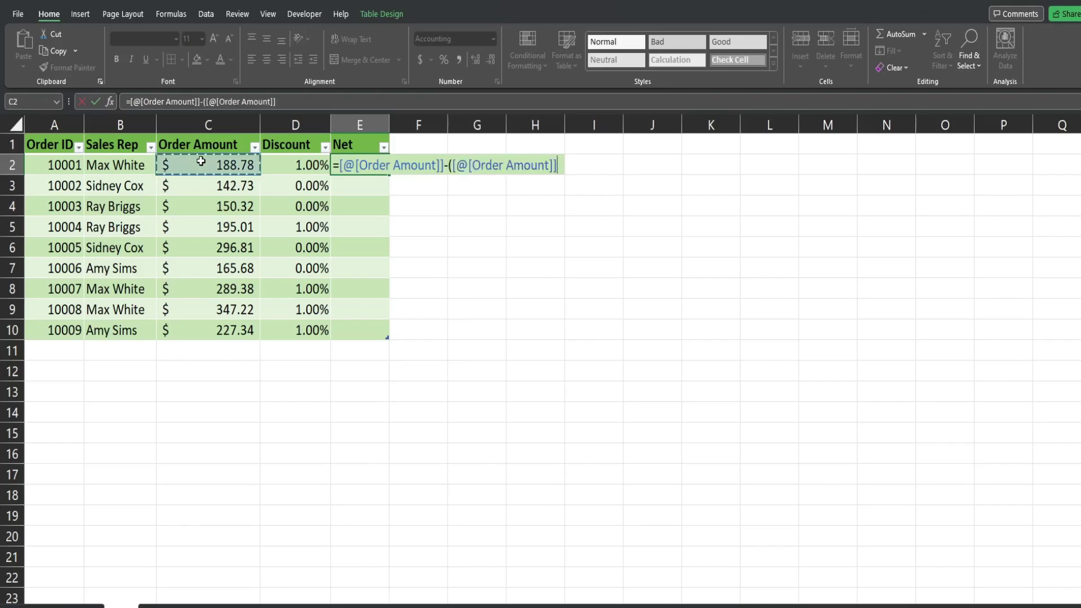
text(*)
click(308, 167)
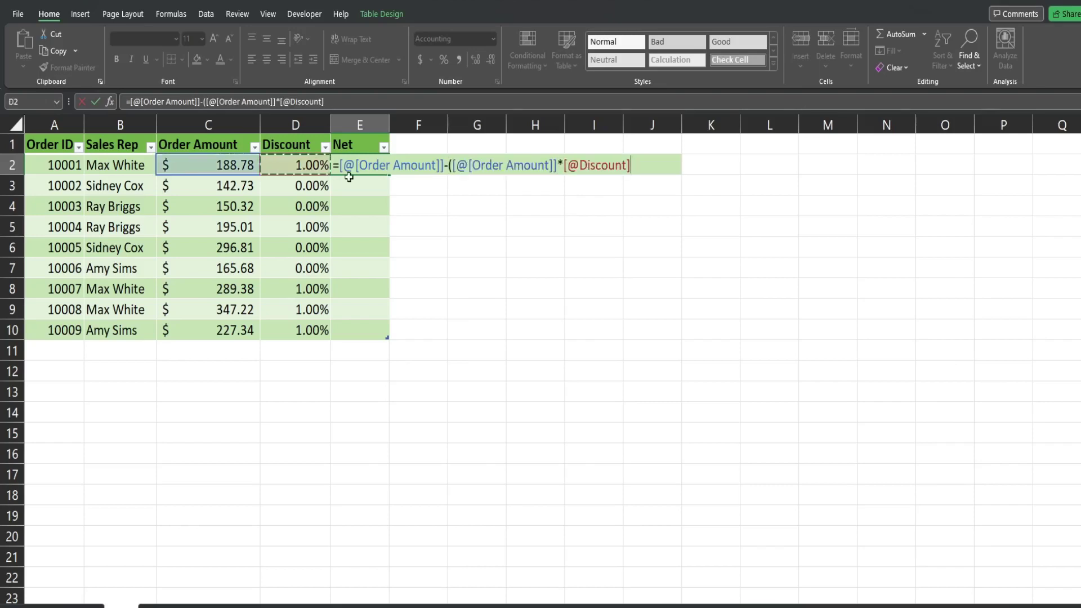
text())
key(Return)
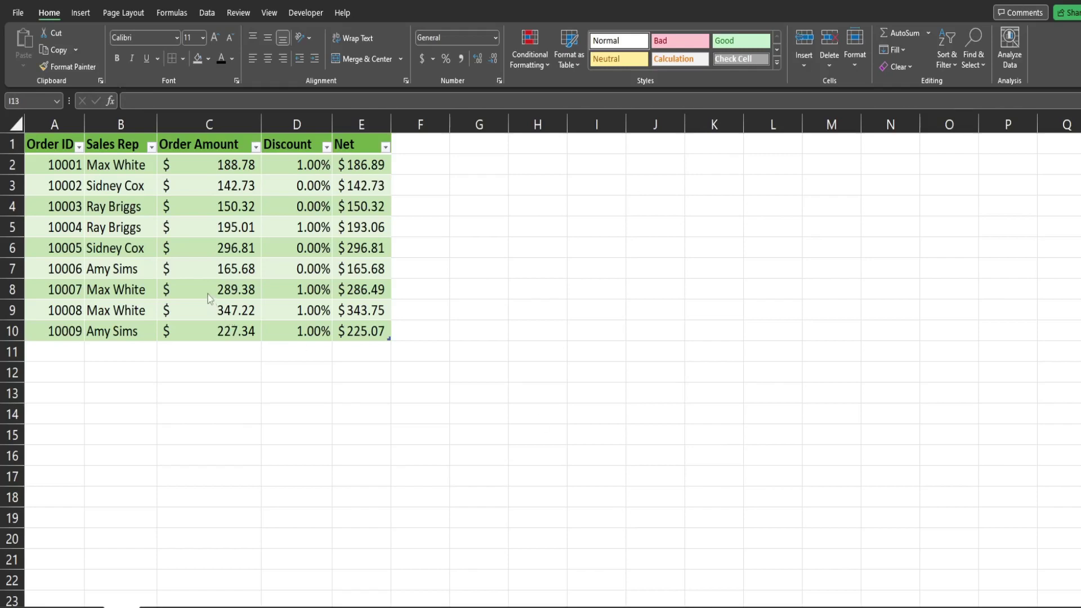
Check the Net formula in E3, then bring the 2023-06-17 workbook with orders 10010–10013 forward.
click(203, 177)
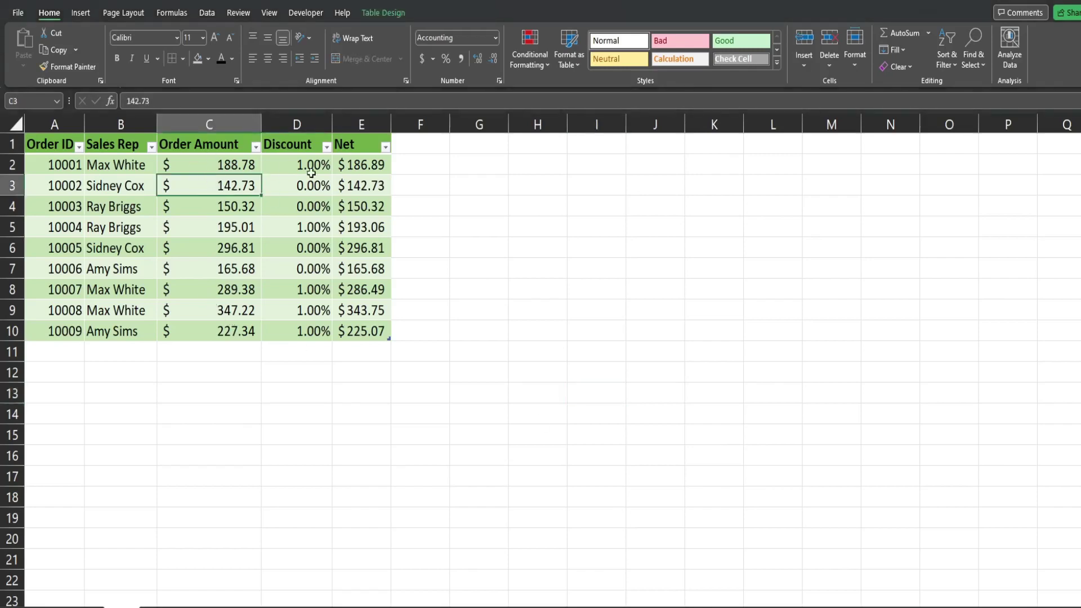
click(368, 180)
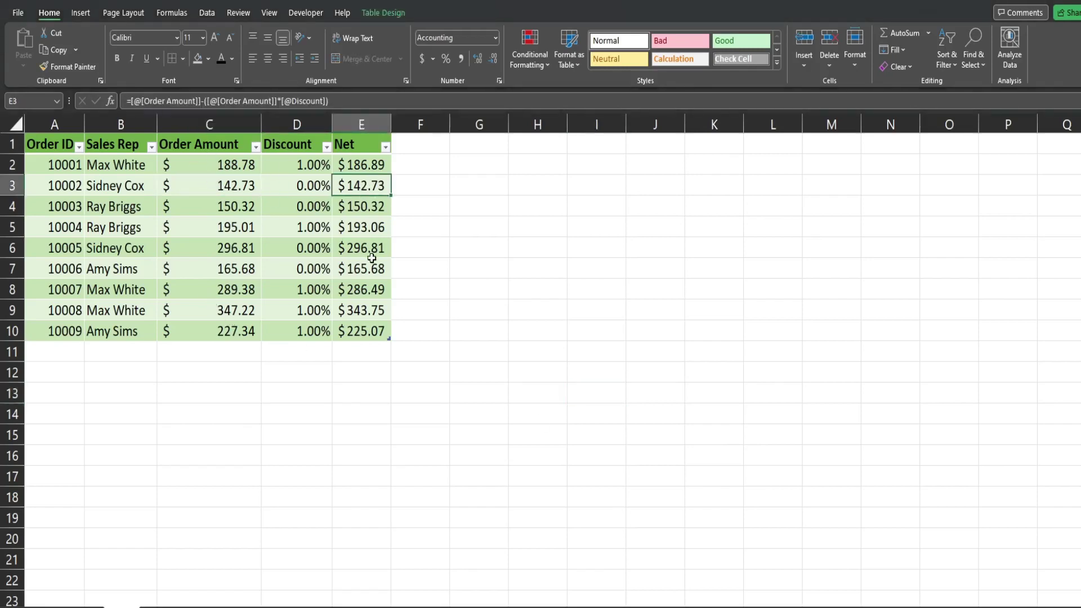
click(311, 266)
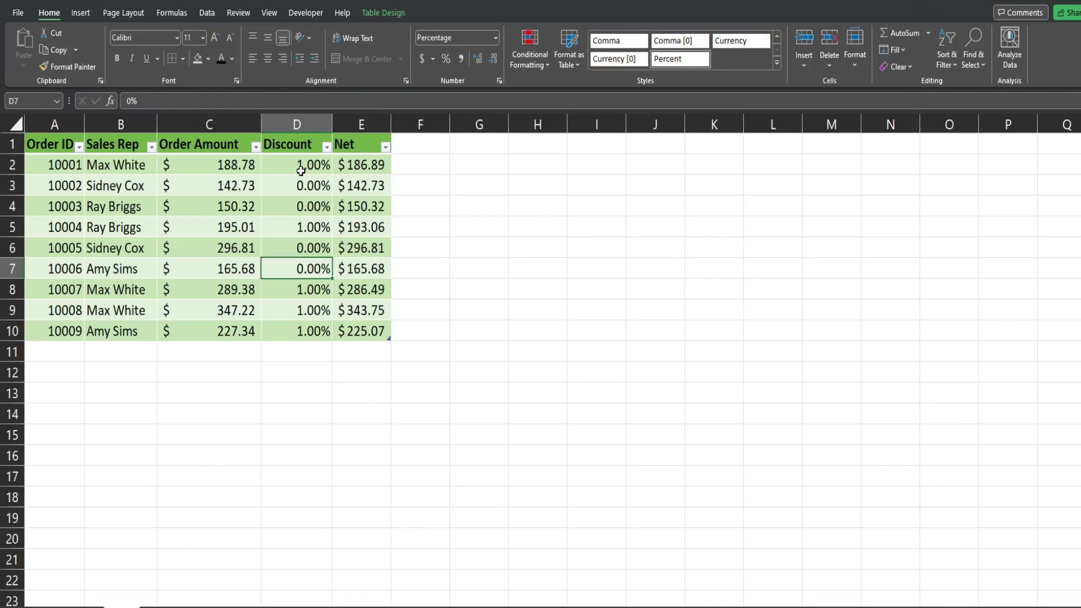
mouse_move(681, 606)
click(795, 547)
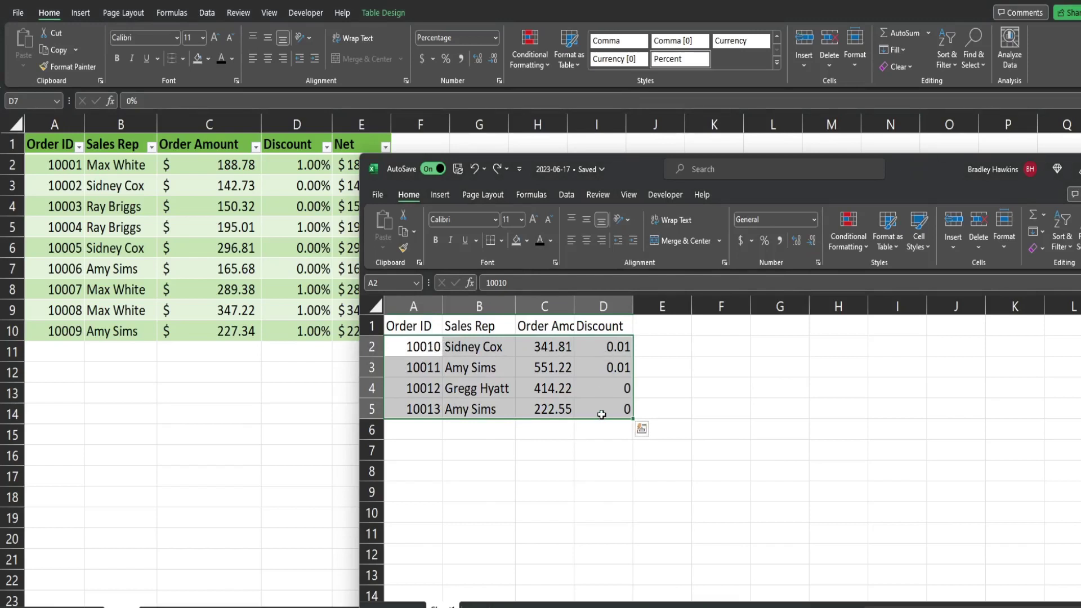
Paste the four new orders into A11, directly below the table in the main workbook.
key(alt+Tab)
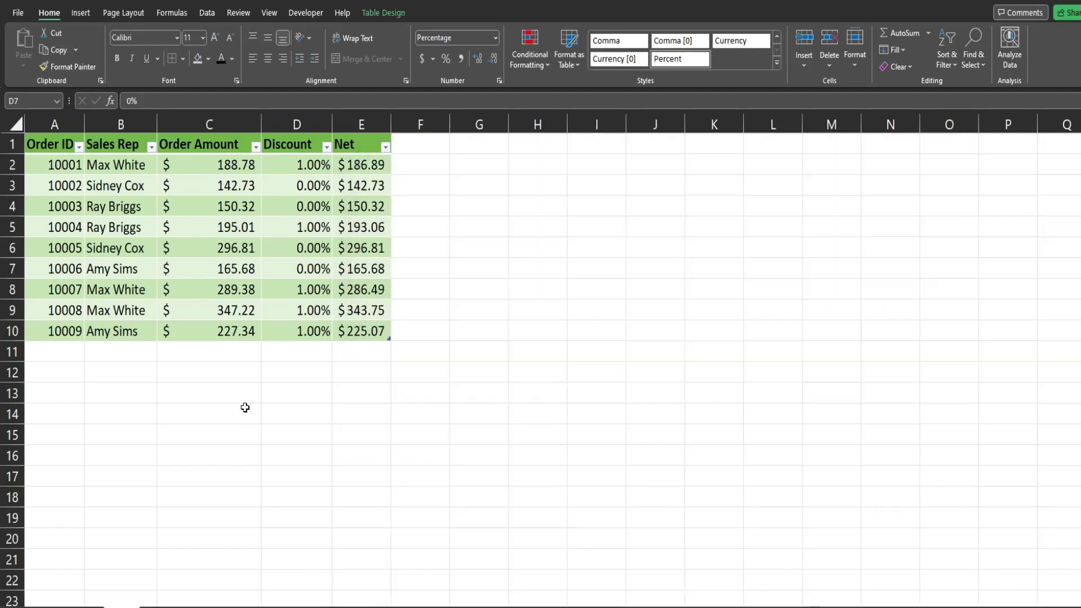
click(57, 352)
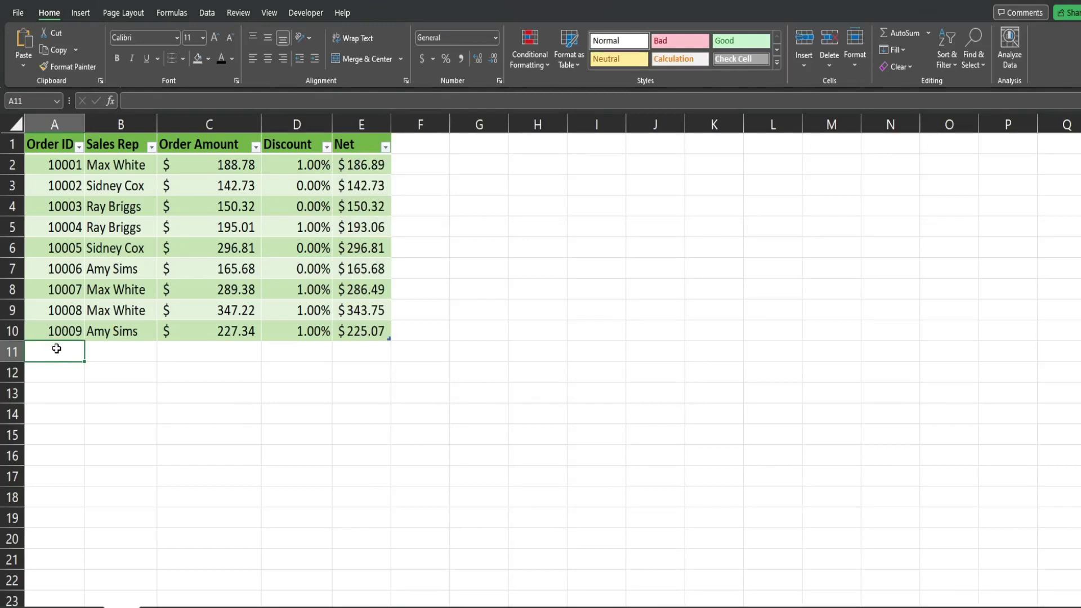
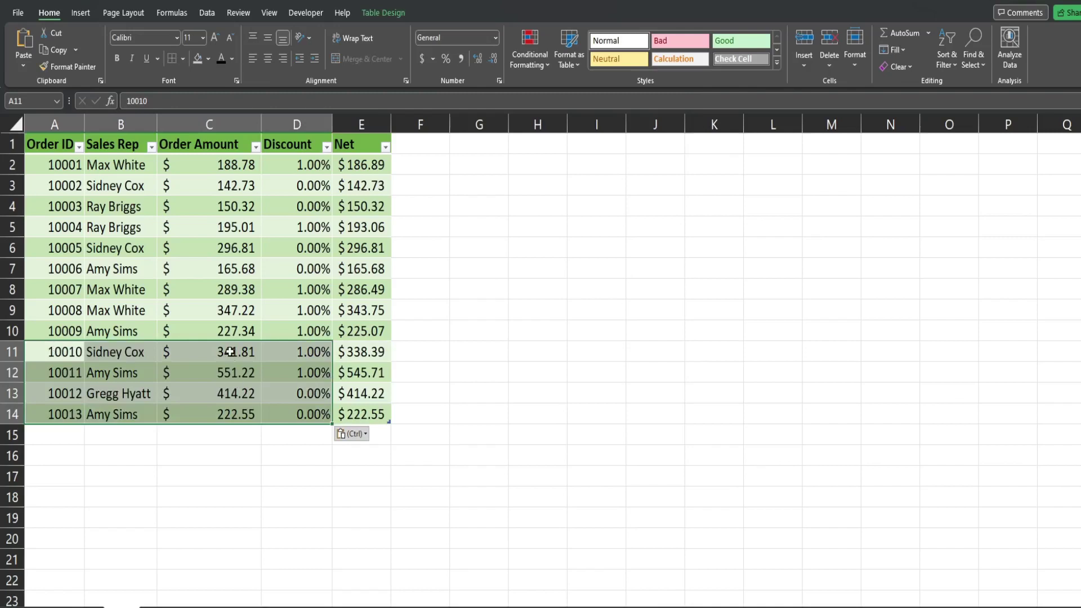
Verify the new rows' amounts, discounts and auto-calculated Net values, $338.39 to $222.55.
drag(230, 351, 240, 414)
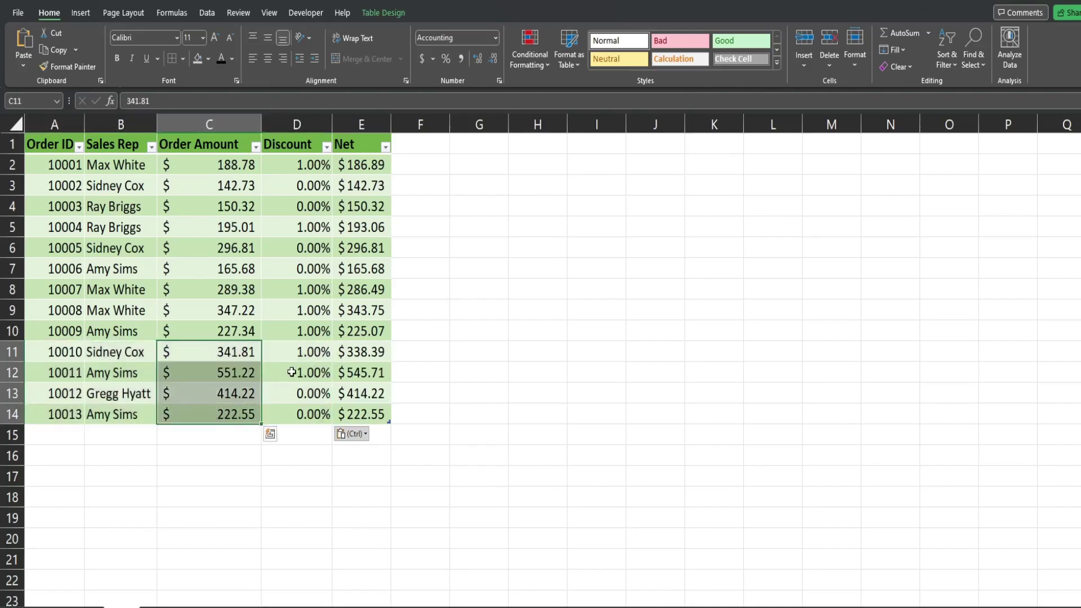
click(300, 352)
drag(300, 352, 298, 408)
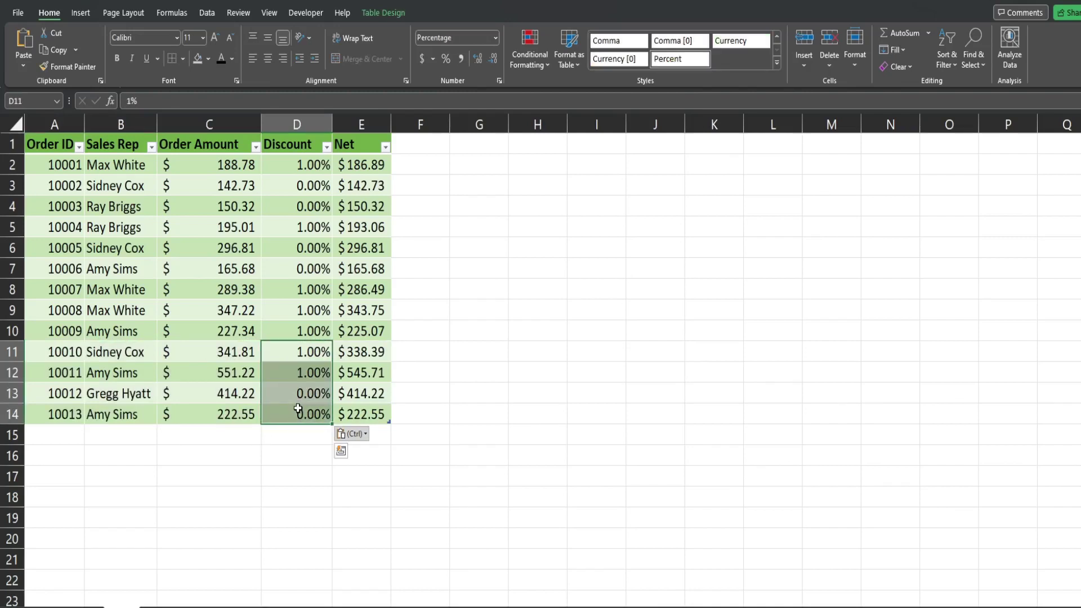
drag(361, 351, 360, 414)
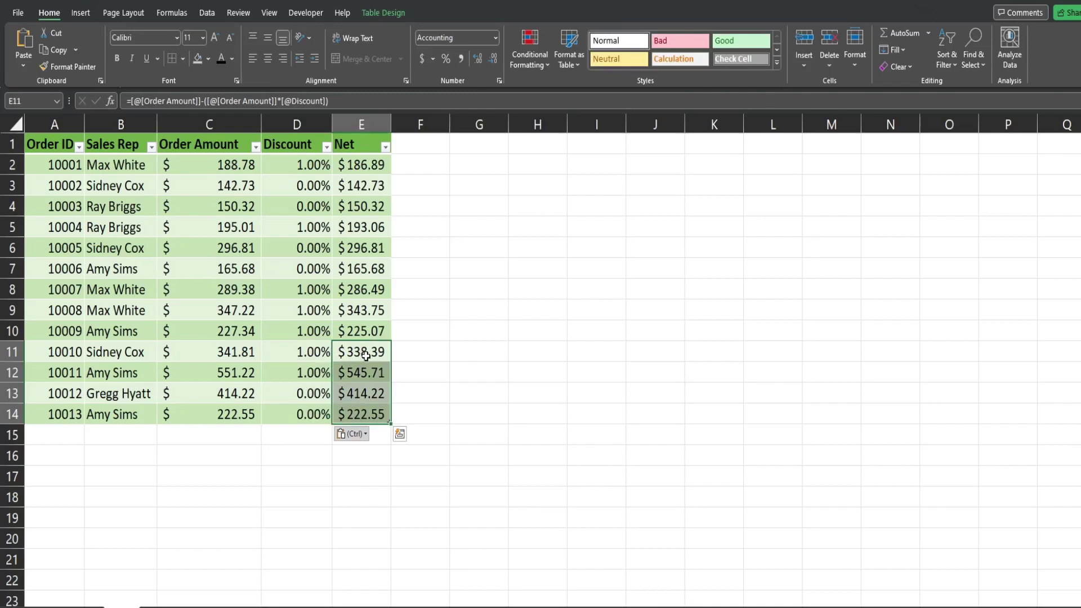
drag(356, 352, 354, 409)
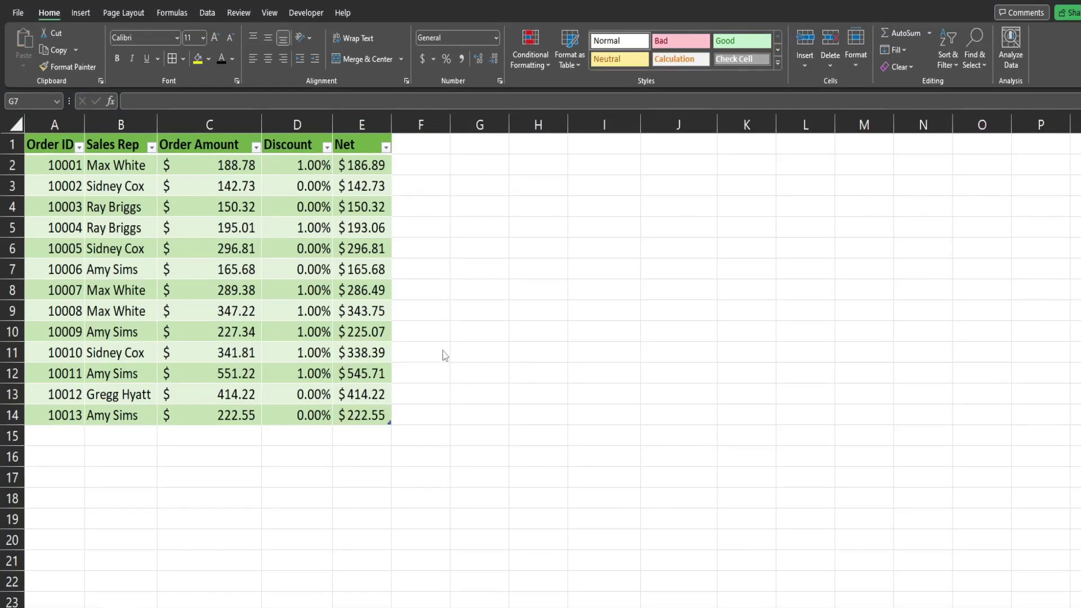
Sort the order table A to Z by Sales Rep.
click(233, 226)
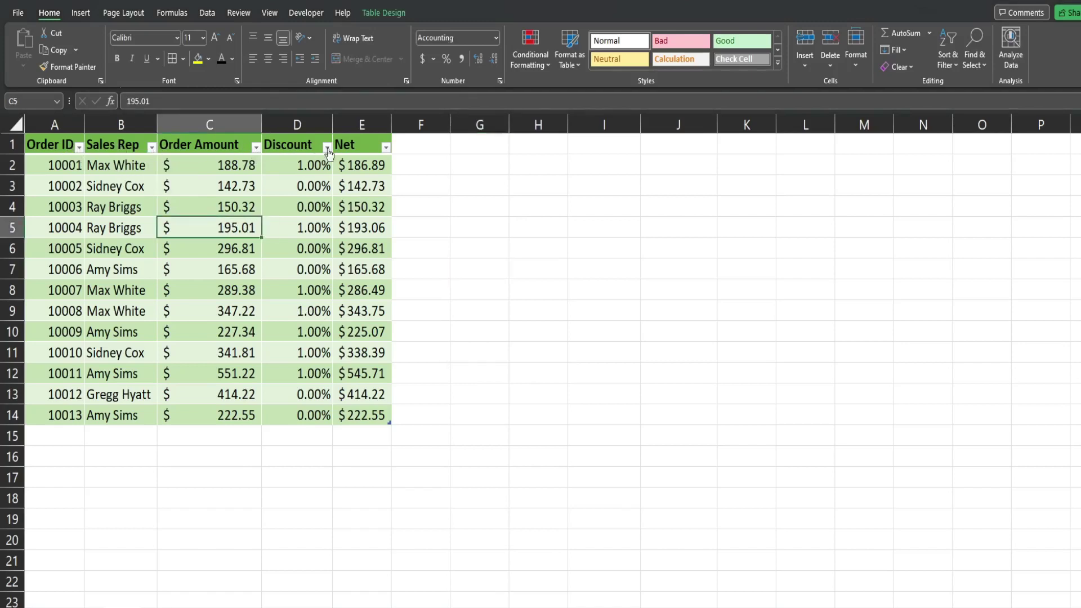
click(152, 148)
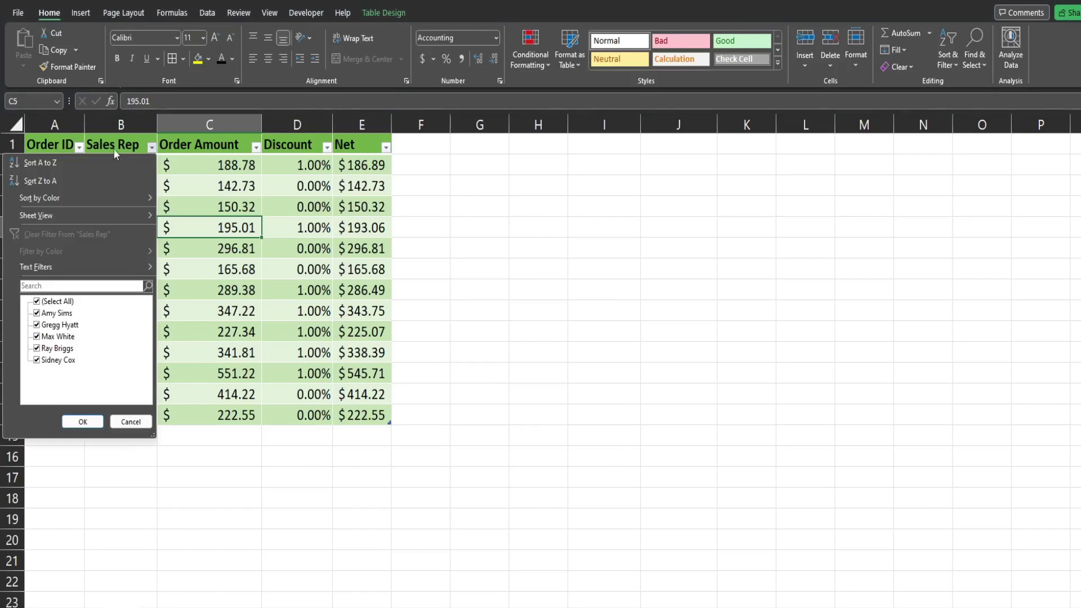
click(62, 163)
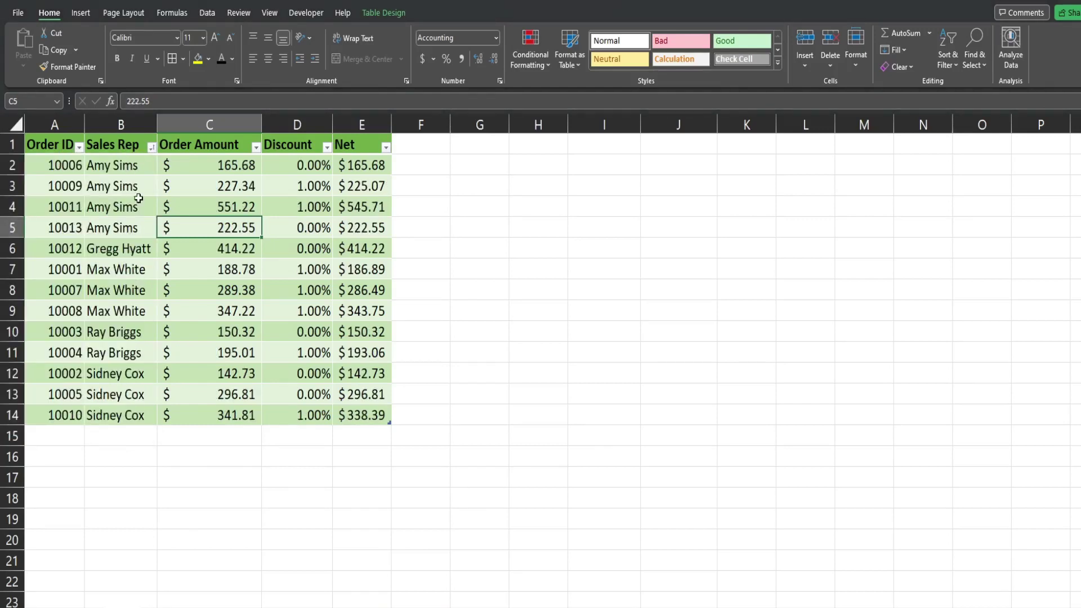
Filter the Sales Rep column to show only two selected reps.
click(151, 148)
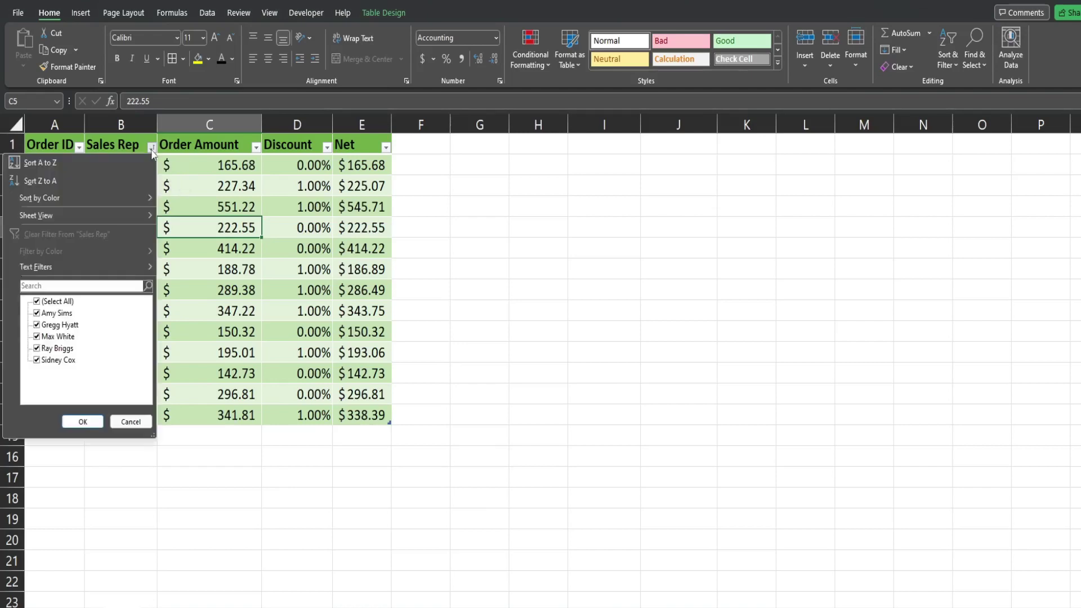
click(37, 302)
click(36, 313)
click(37, 325)
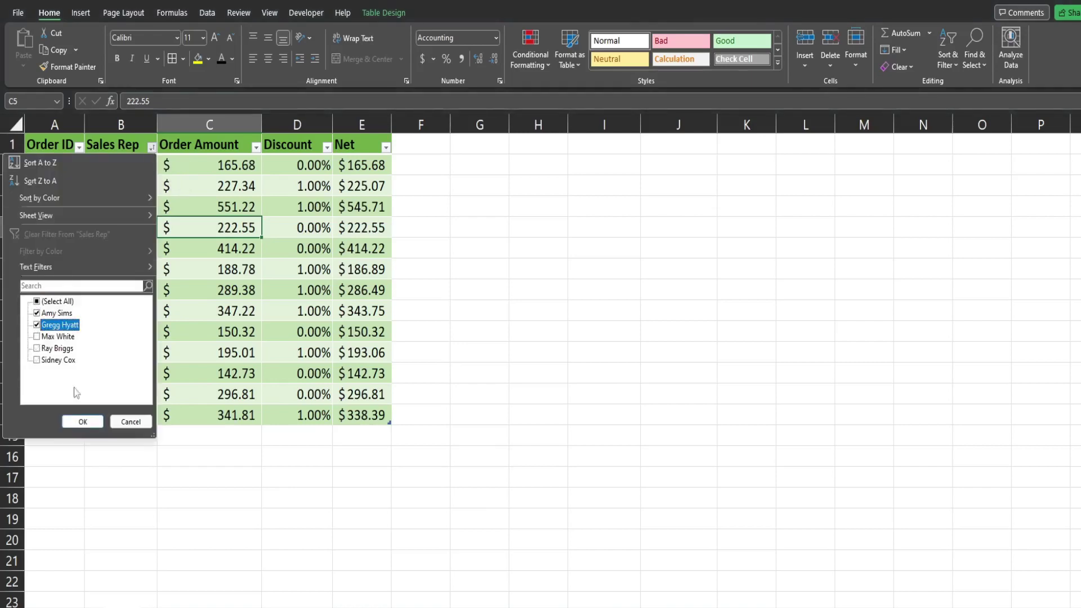
click(73, 421)
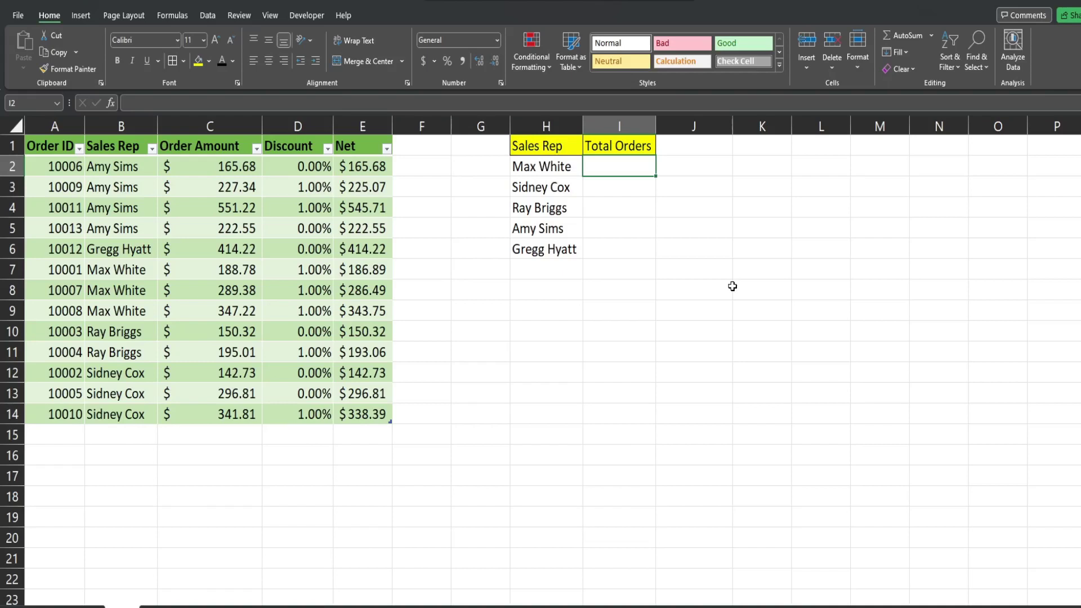
click(625, 249)
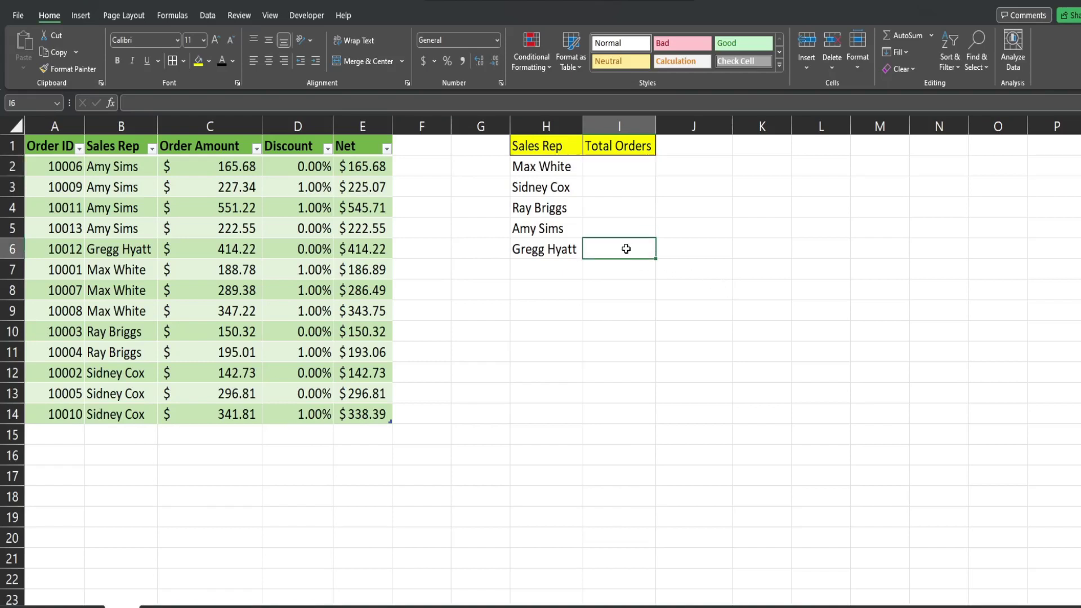
click(557, 168)
click(622, 166)
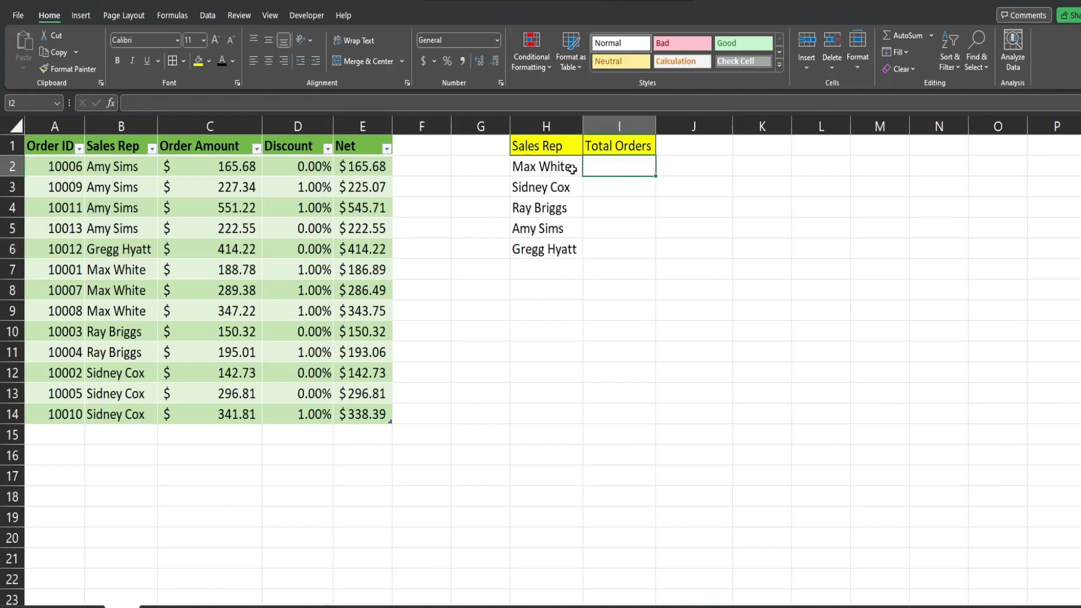
drag(572, 169, 561, 251)
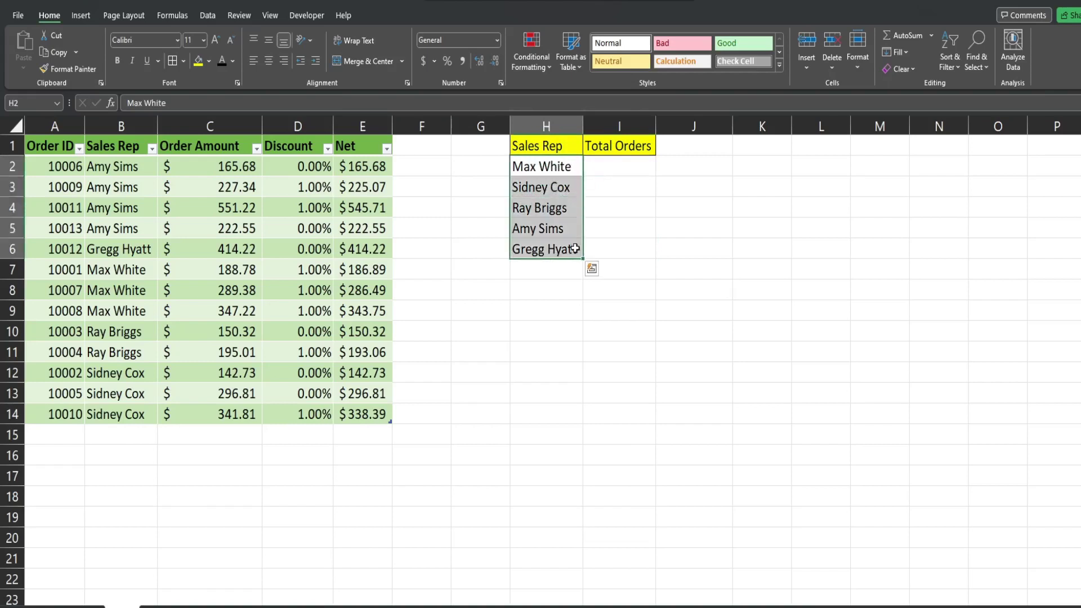
click(359, 120)
click(556, 167)
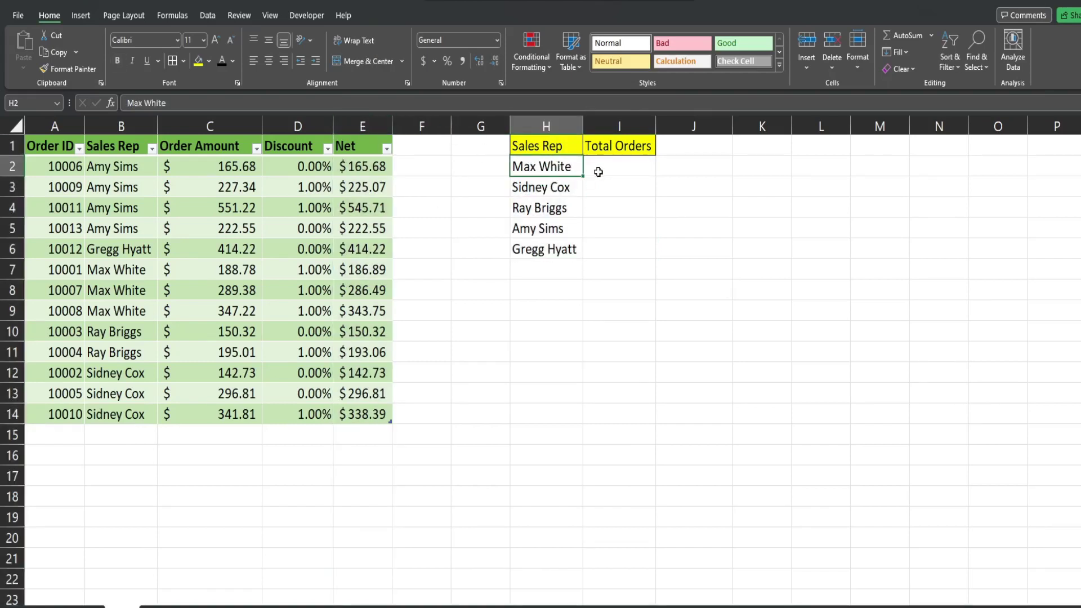
drag(609, 167, 603, 250)
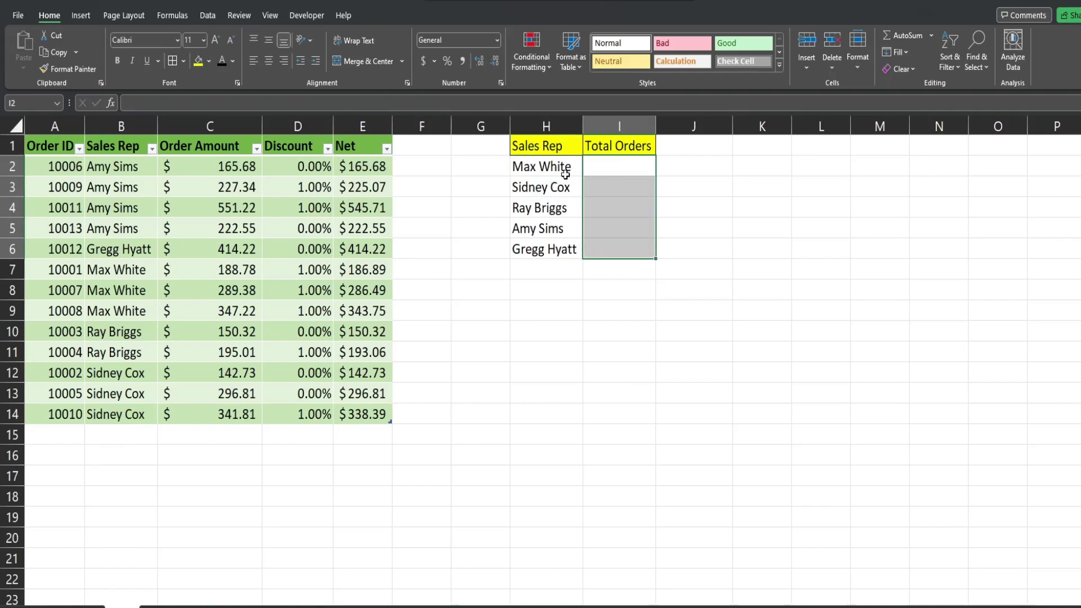
click(606, 168)
click(557, 167)
drag(565, 168, 567, 250)
click(619, 256)
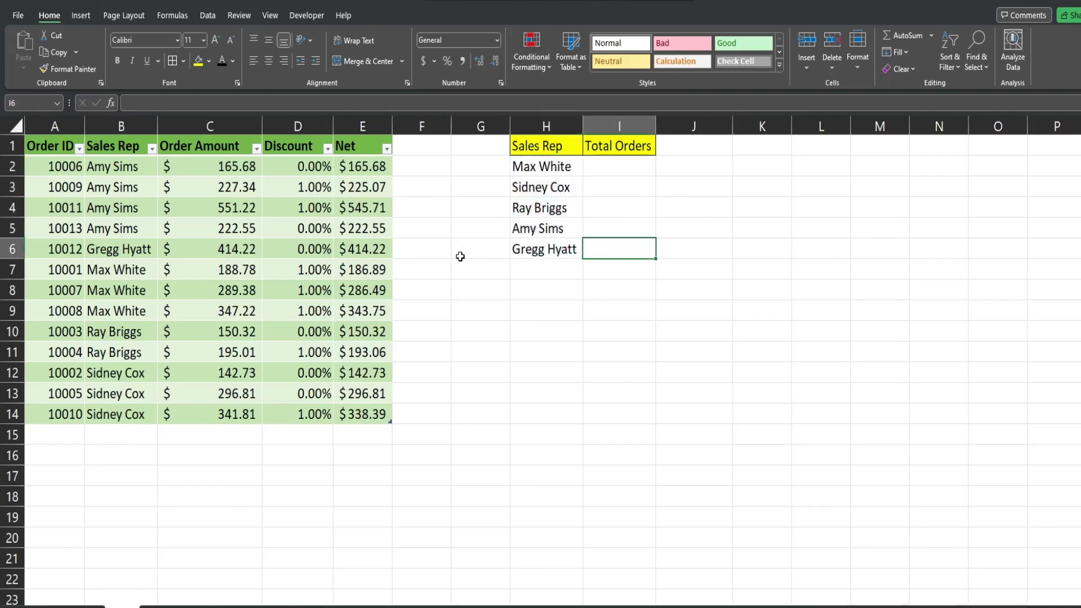
click(317, 230)
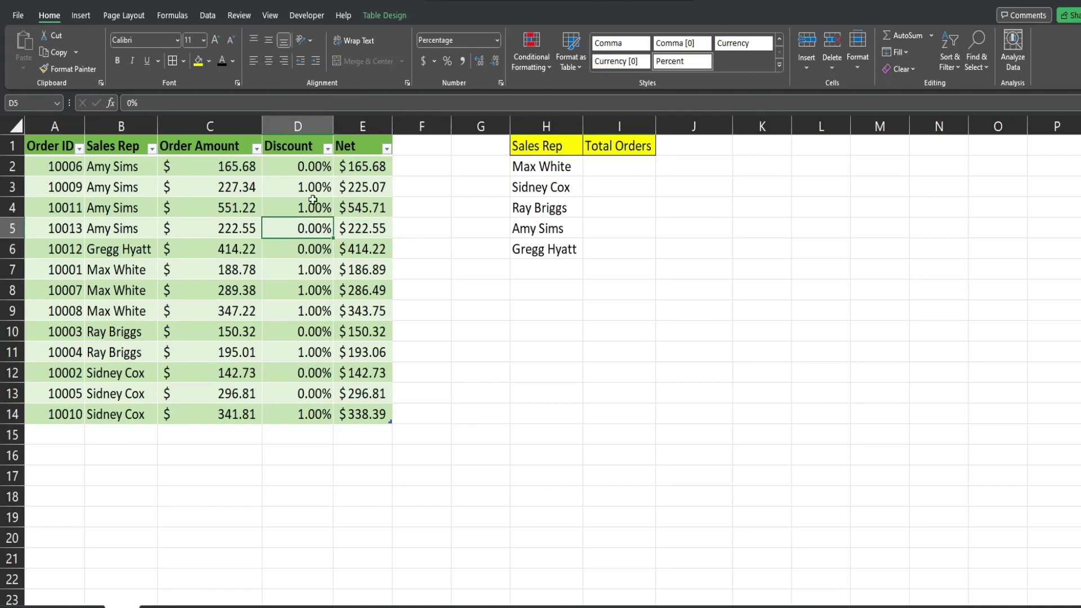
Rename the table from Table6 to 'Orders' in the Table Design name box.
click(383, 15)
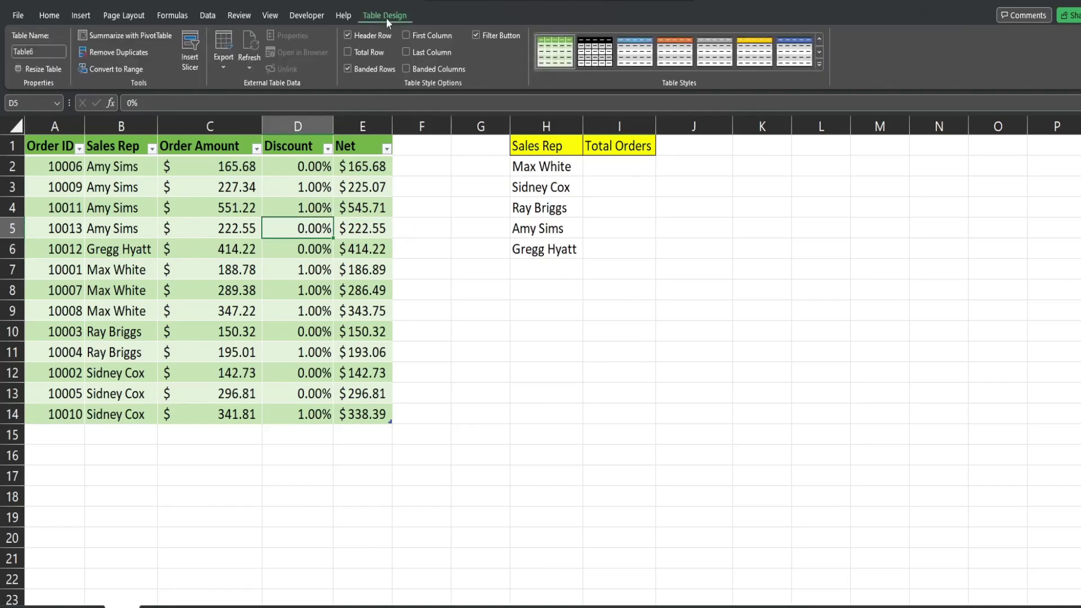
click(39, 50)
click(49, 51)
double_click(29, 53)
text(Orders)
key(Return)
click(617, 167)
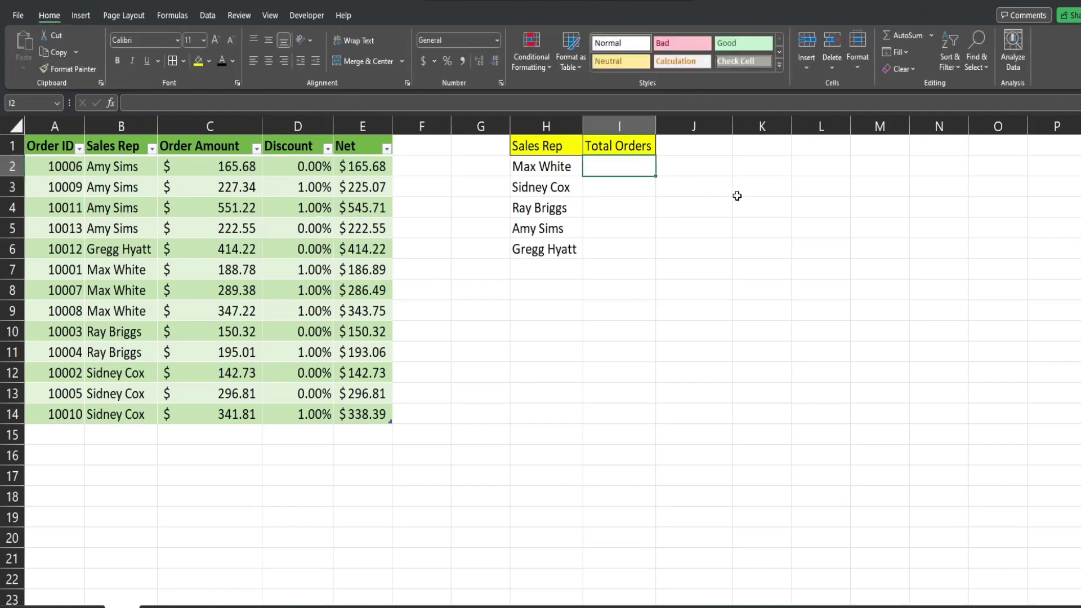
Start a SUMIF in I2 using Orders[Sales Rep] as the range.
text(=Sumif)
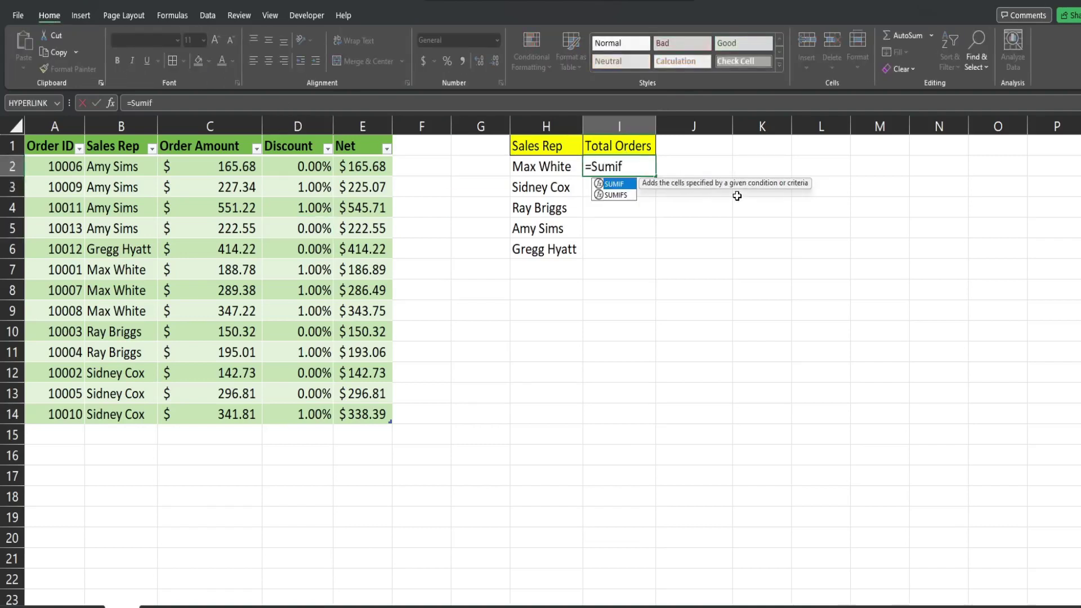
key(Tab)
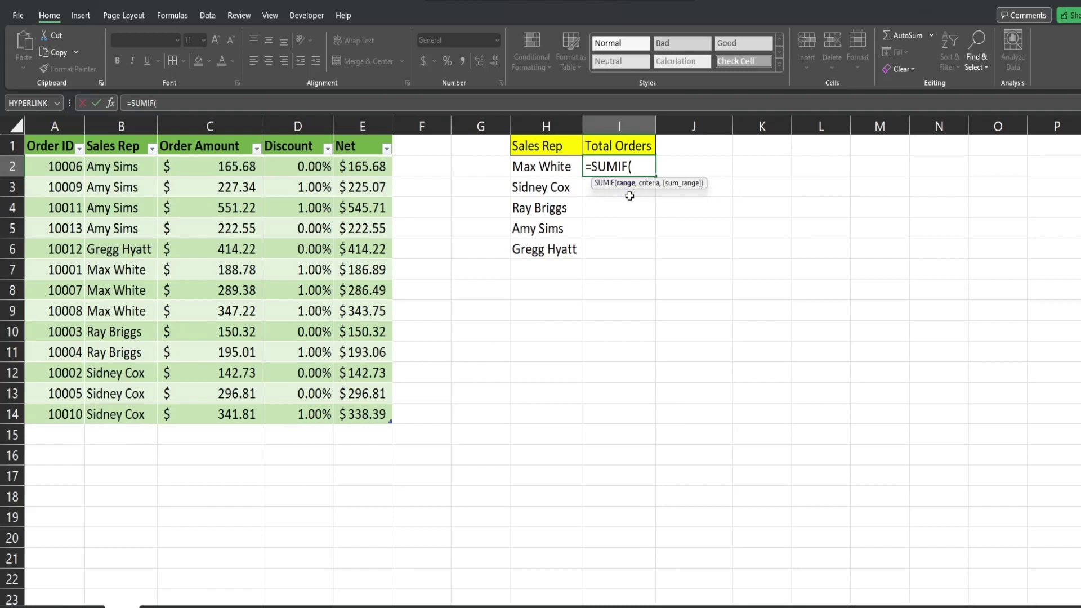
text(OR)
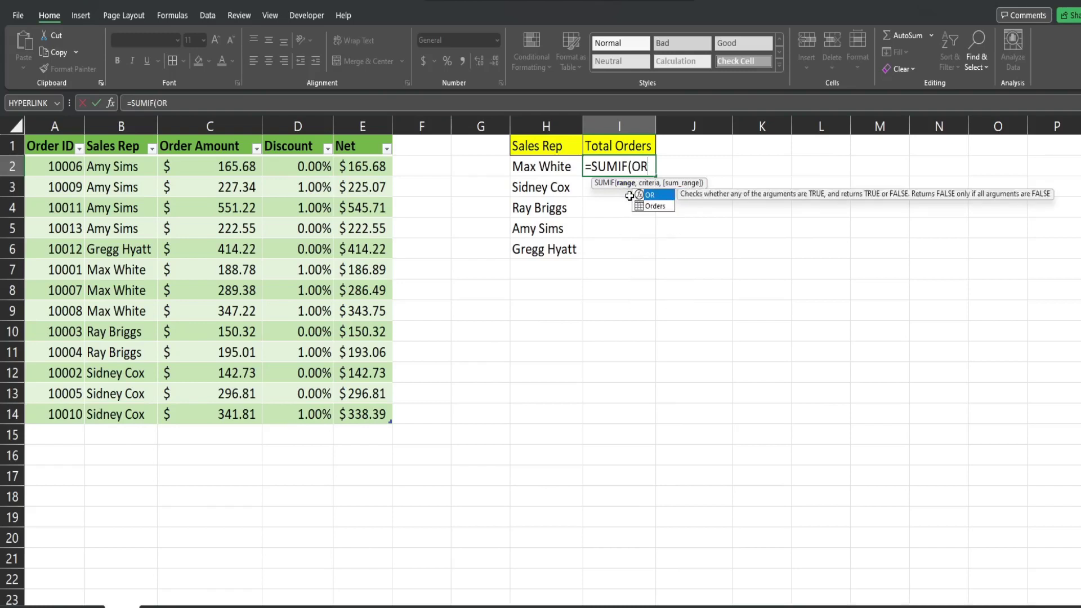
key(Down)
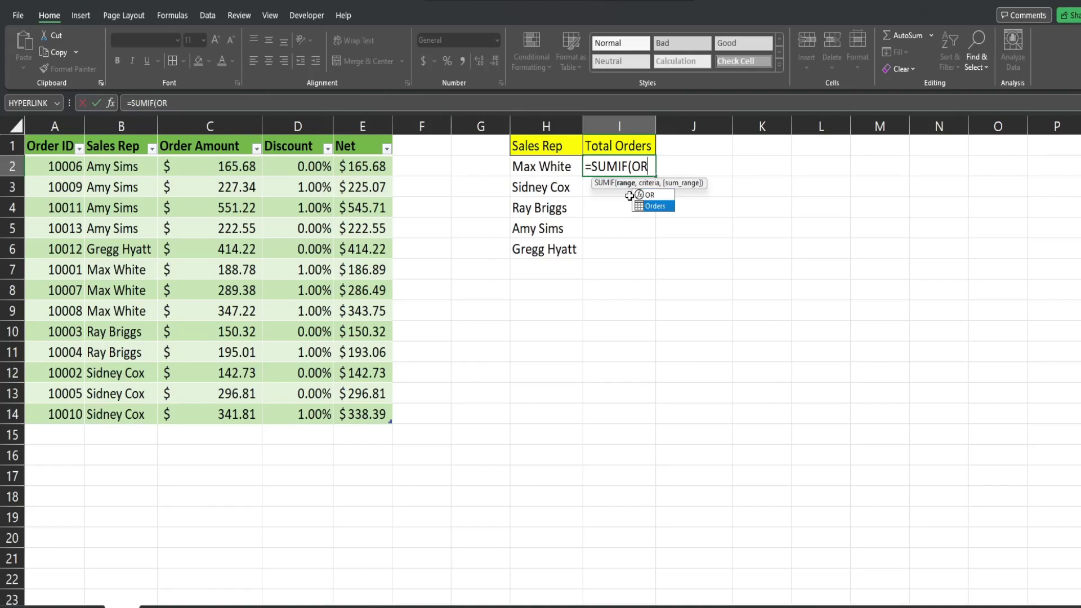
key(Tab)
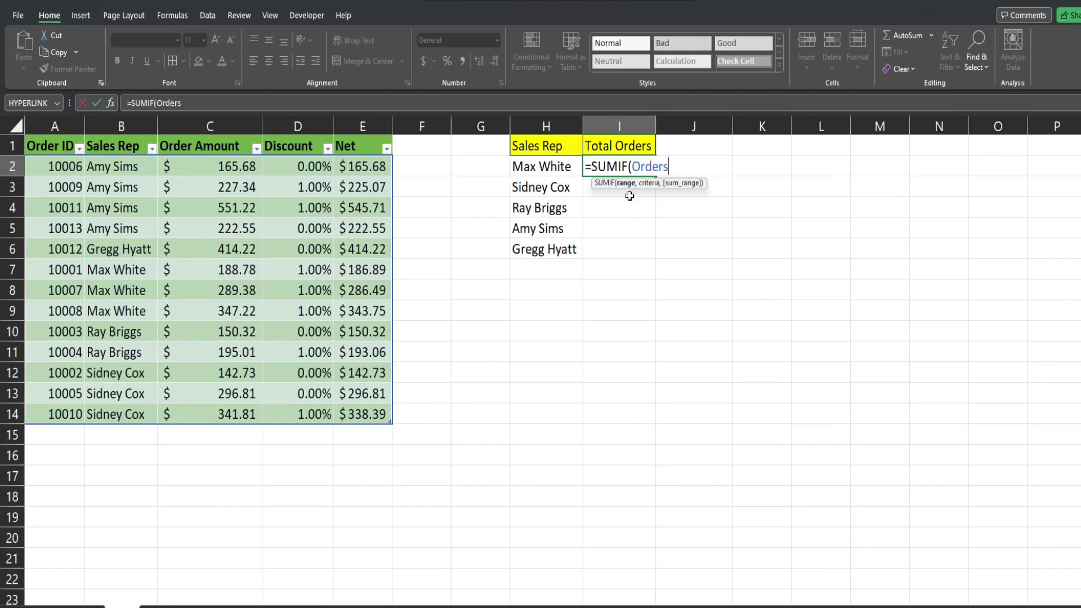
text([)
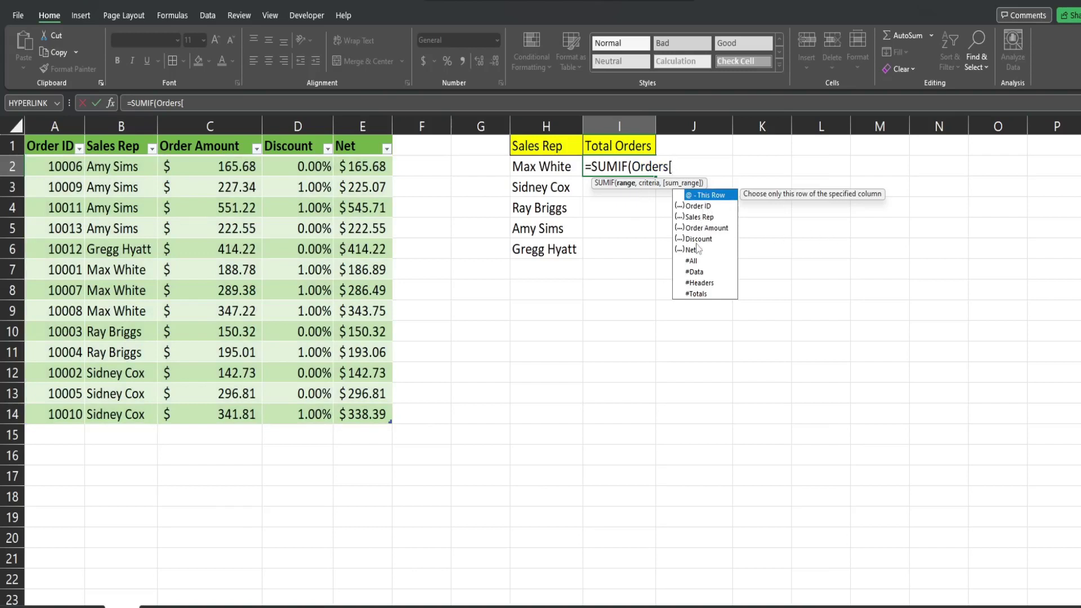
double_click(695, 216)
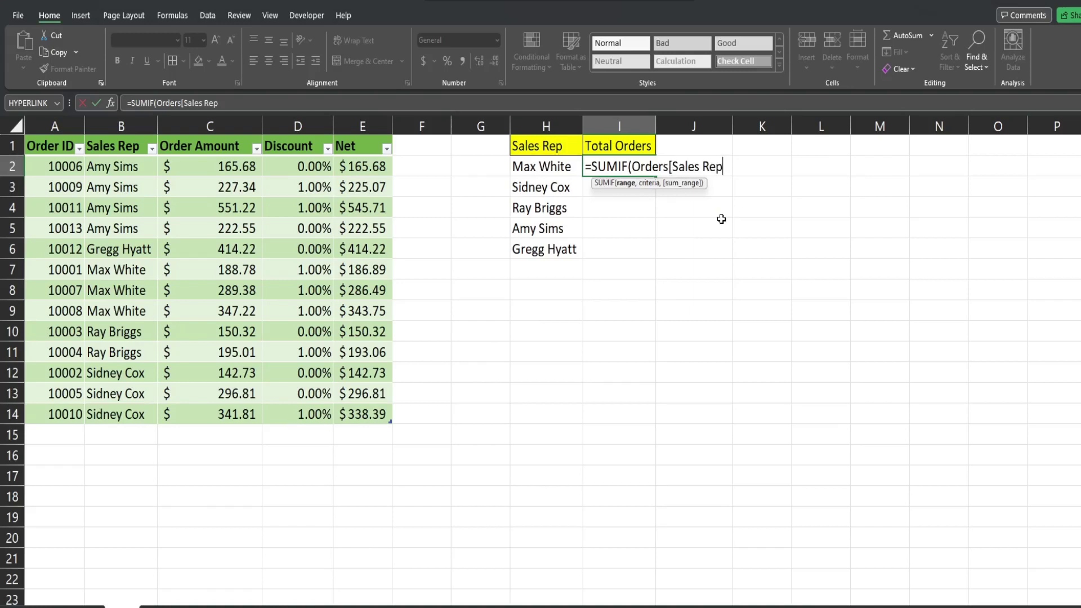
text(])
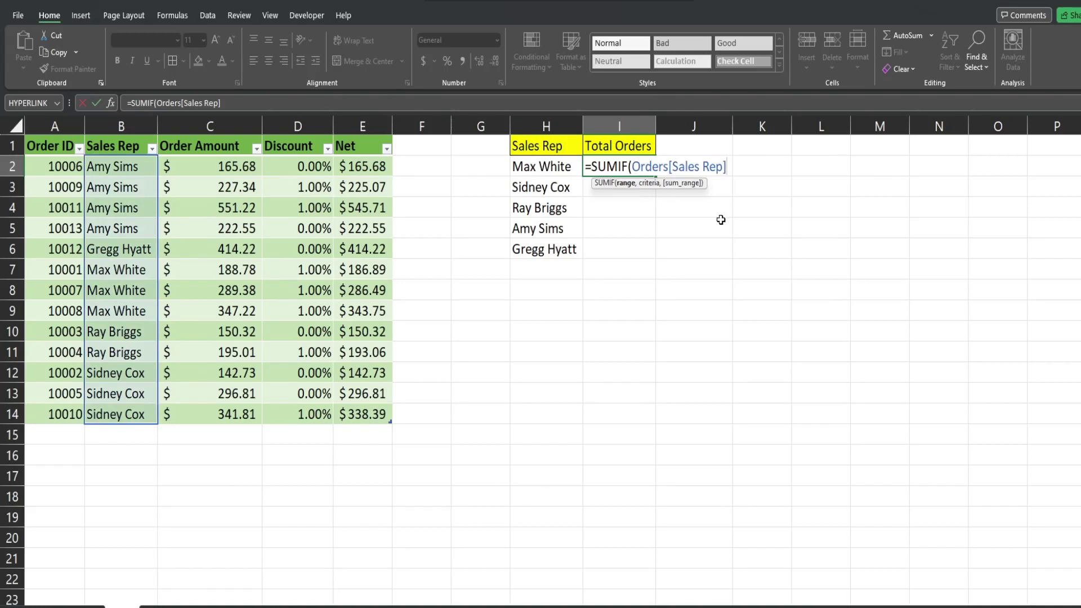
text(,)
Finish the SUMIF with criteria H2 and sum range Orders[Net], returning 817.1262.
click(544, 166)
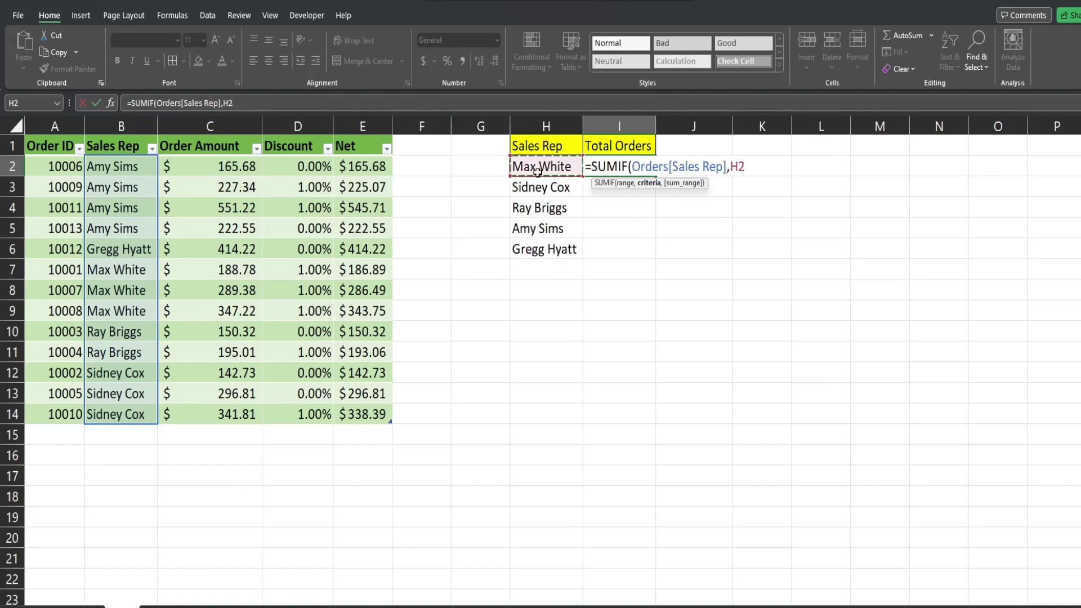
text(,)
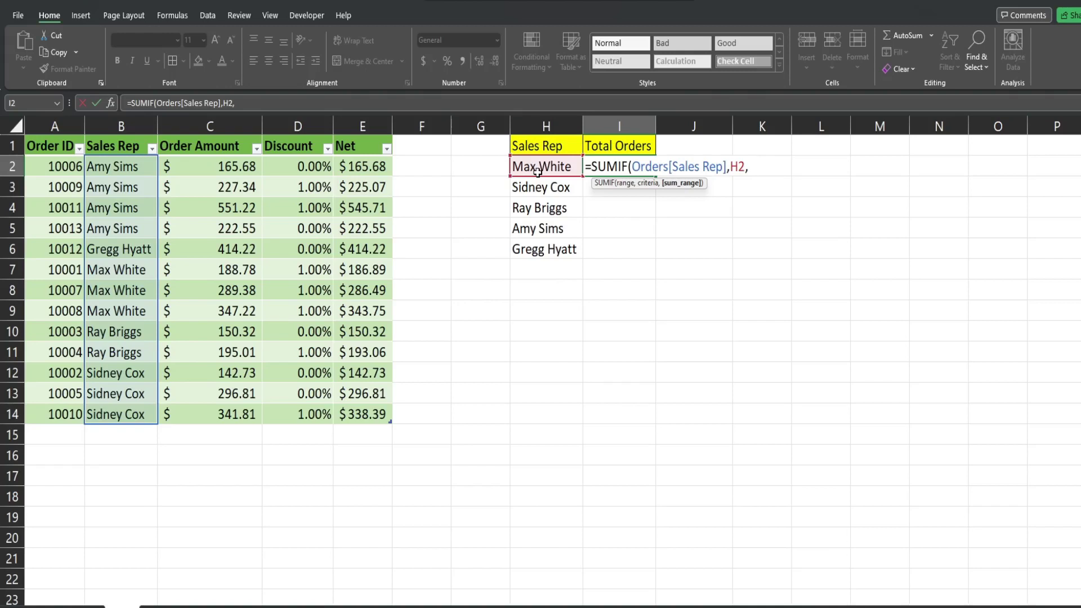
text(Or)
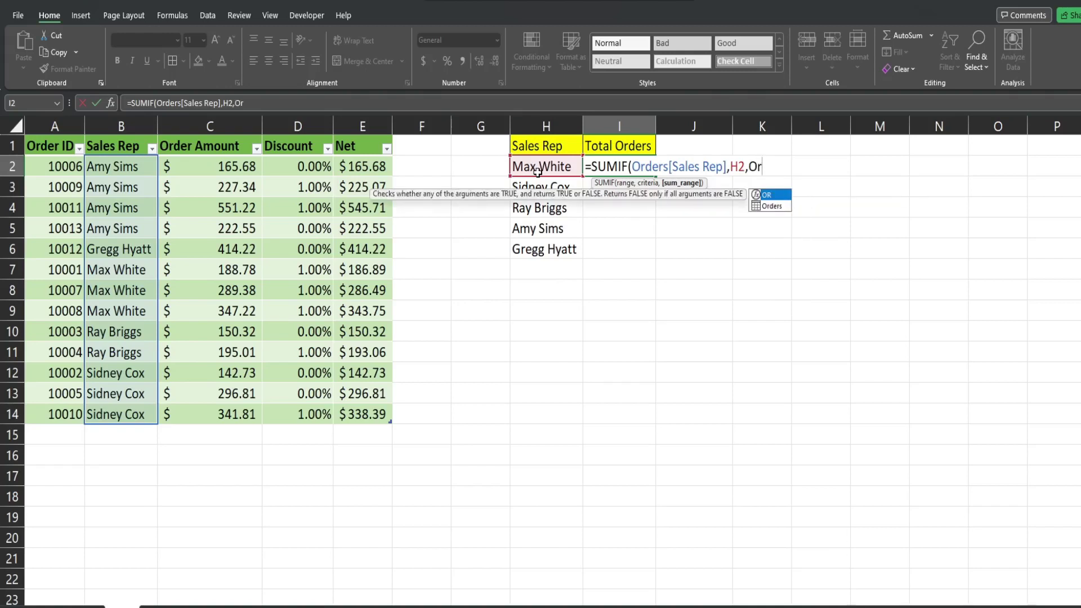
key(Down)
key(Tab)
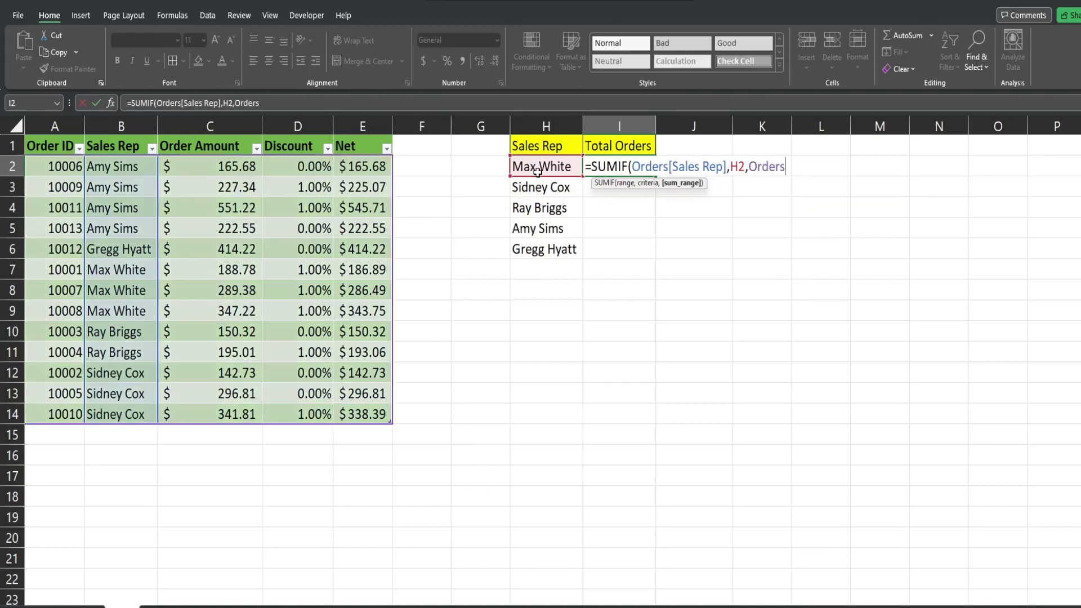
text([)
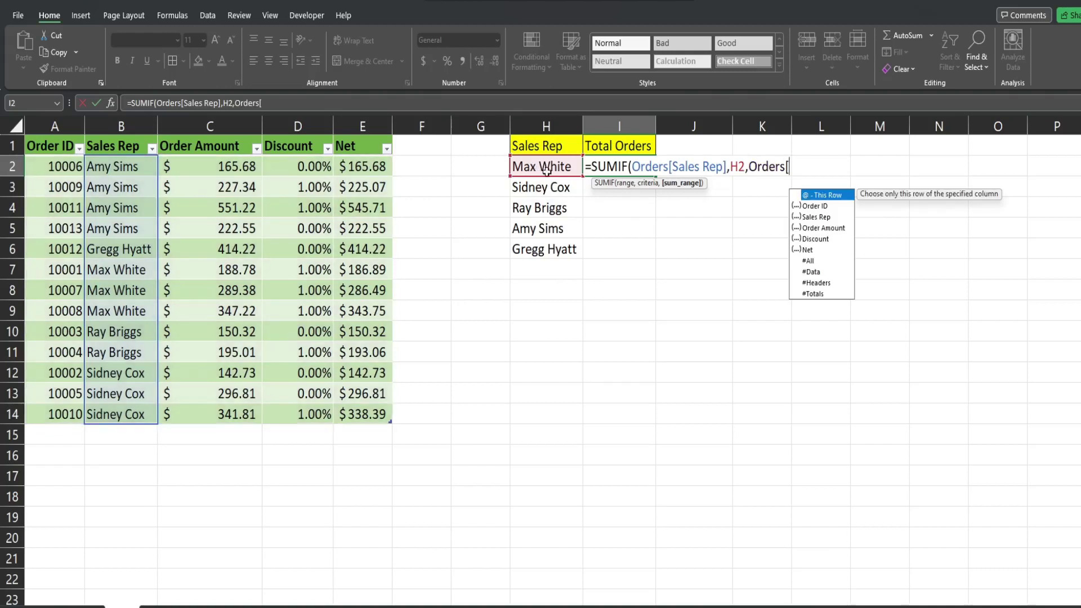
double_click(809, 250)
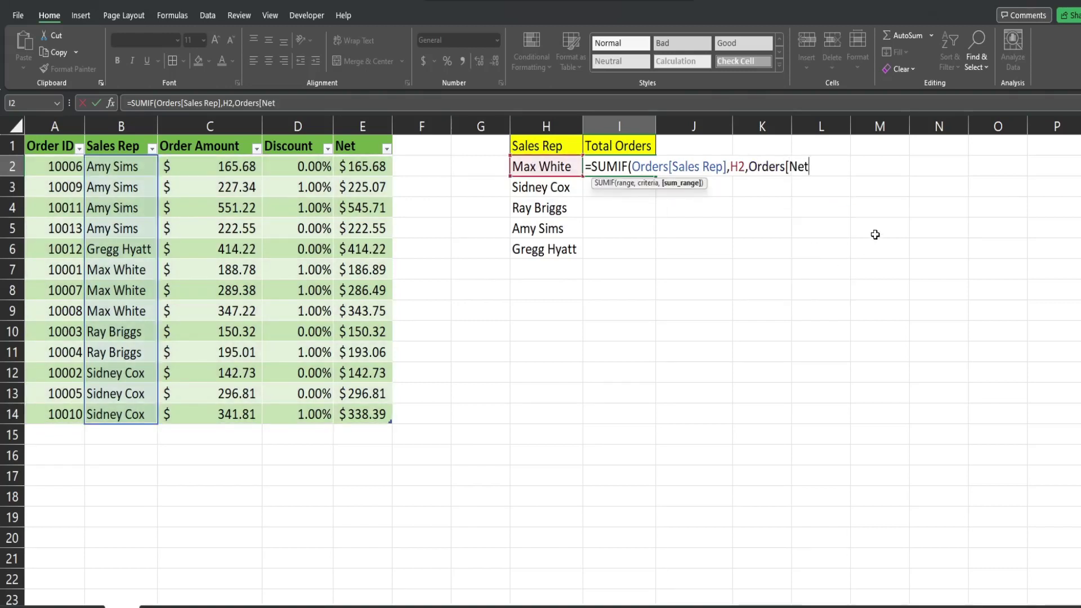
text(])
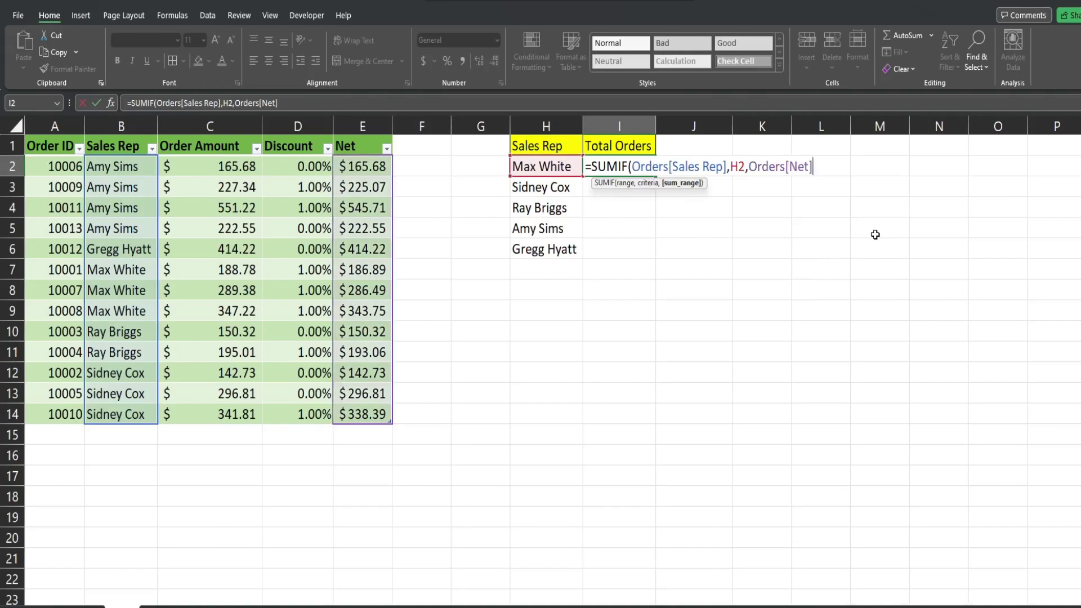
text())
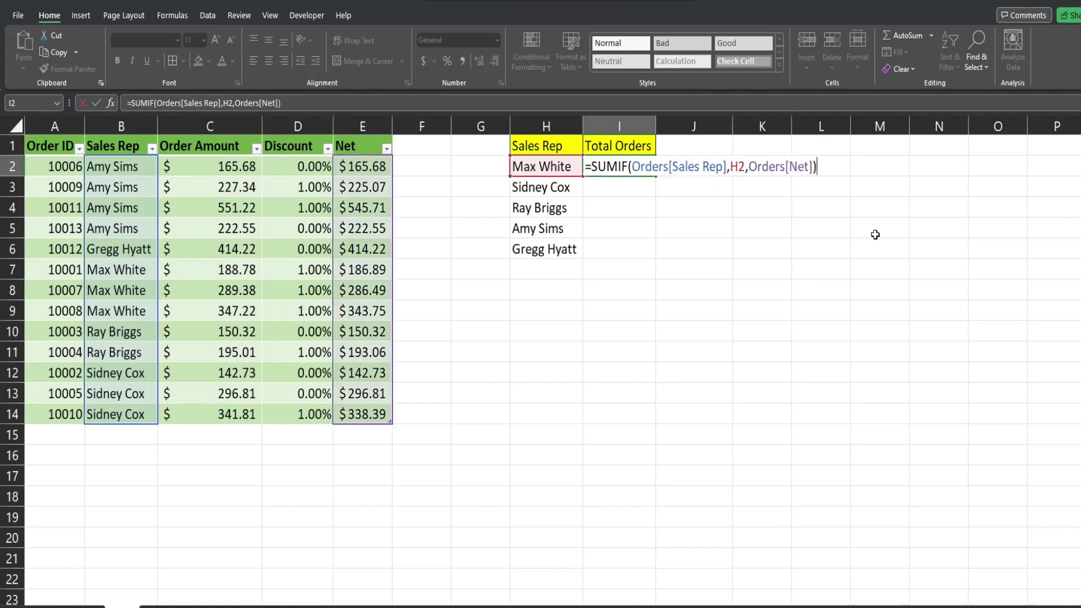
key(Return)
Apply Comma Style to I2, fill the SUMIF down to I6, and review the I2 formula.
click(634, 171)
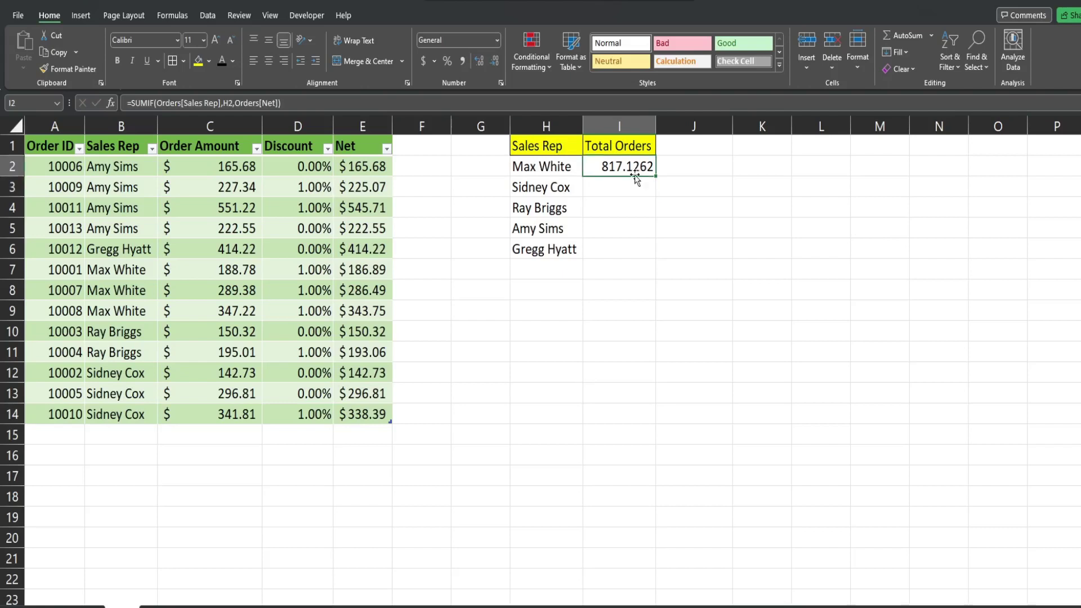
click(463, 61)
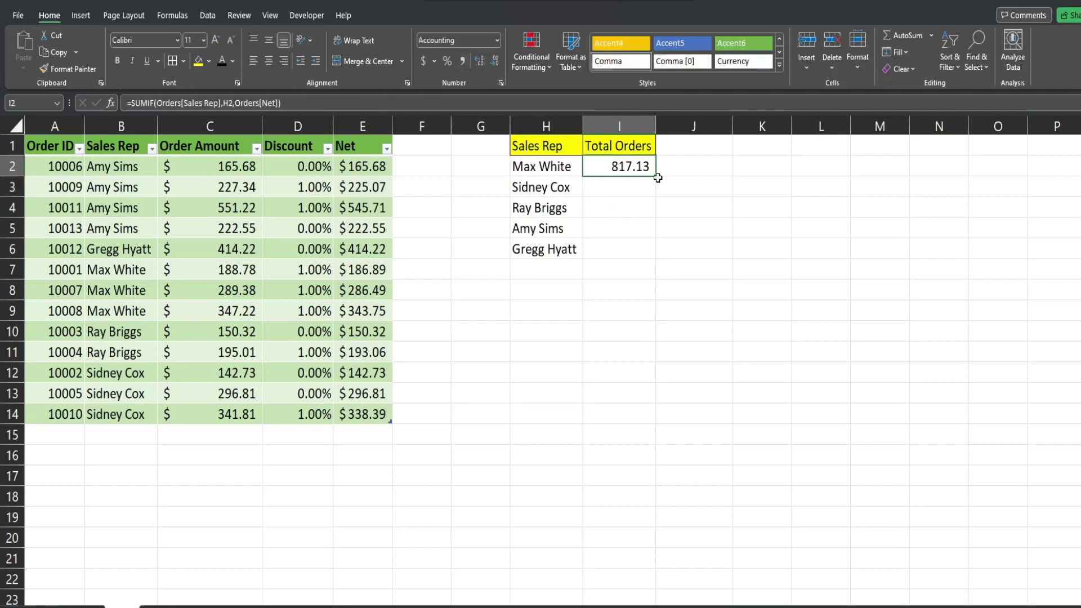
drag(658, 178, 655, 254)
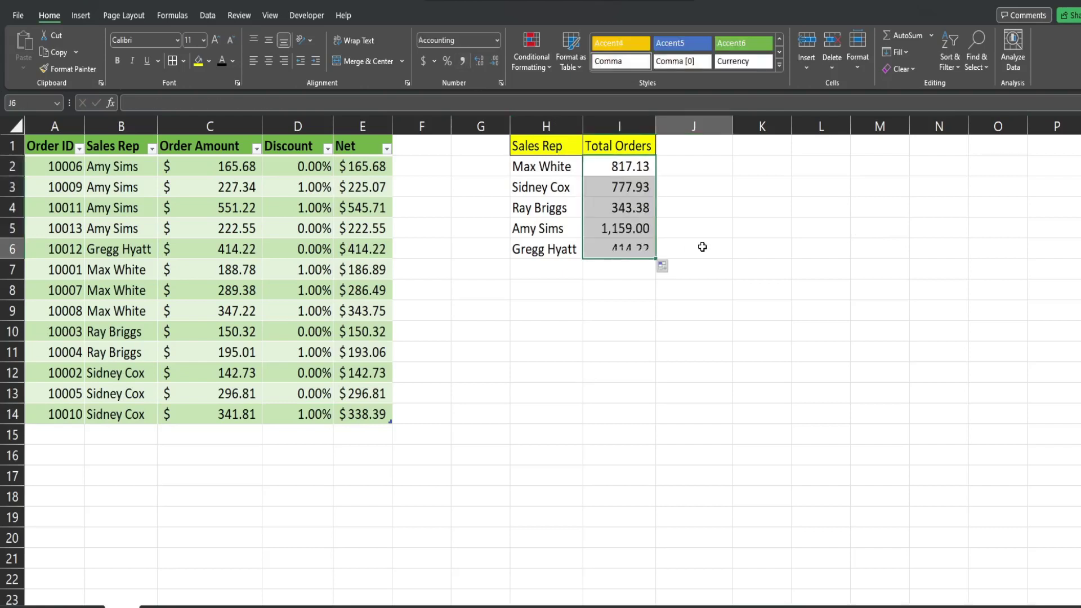
click(702, 246)
click(608, 167)
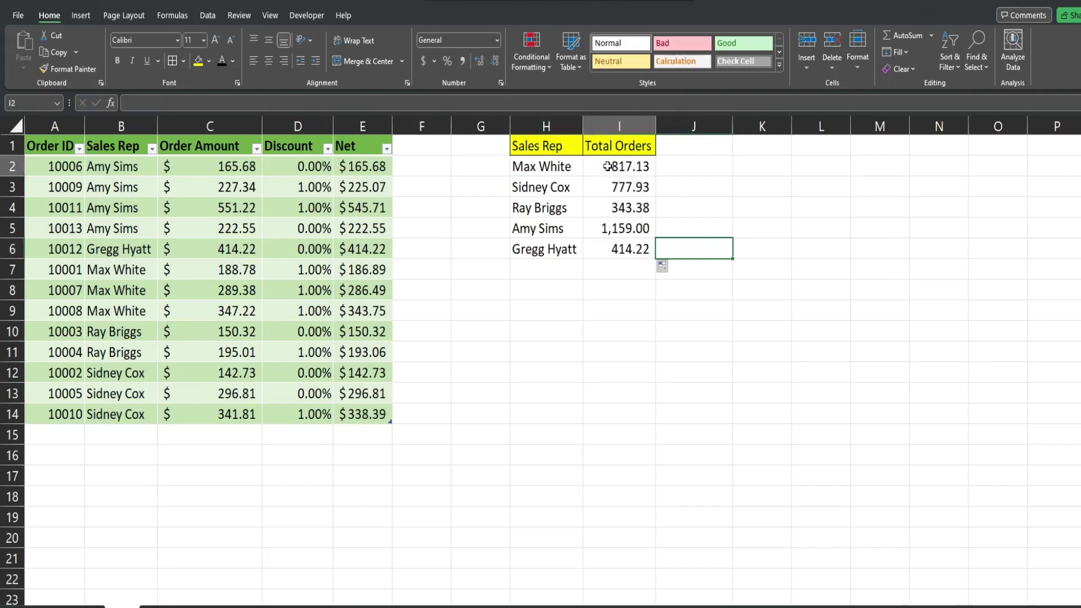
double_click(642, 176)
key(Escape)
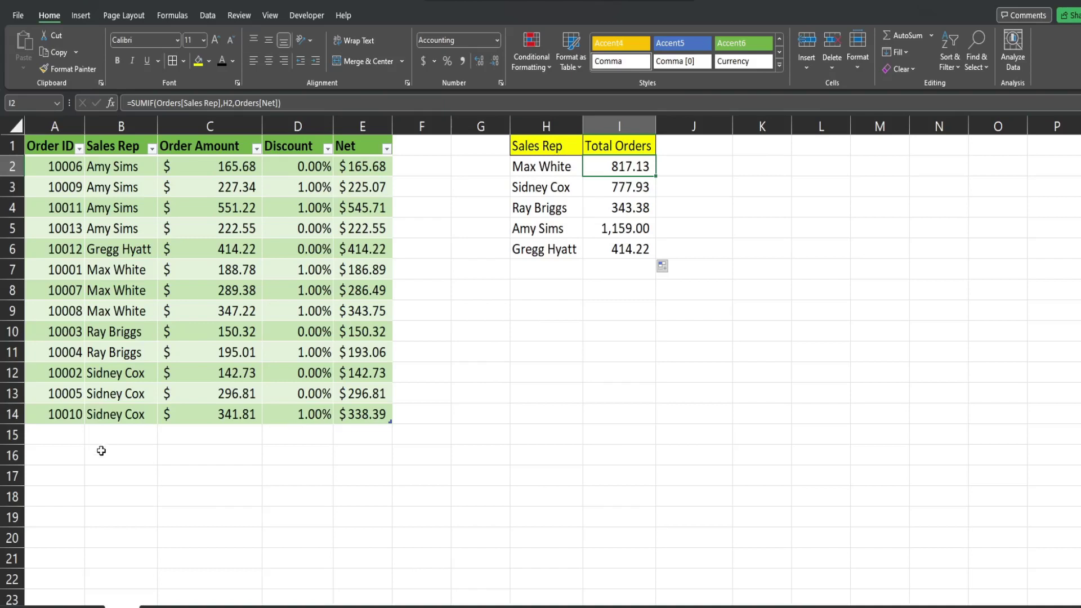
Add order 10011 for the first listed rep at 50000, and confirm I2 shows 50,817.13.
click(78, 435)
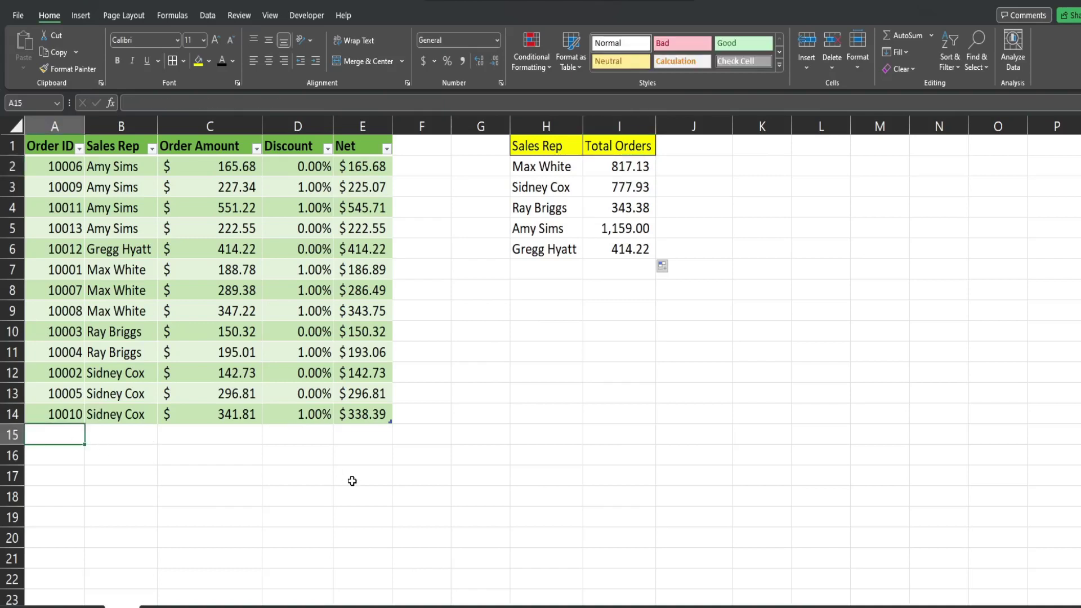
text(100)
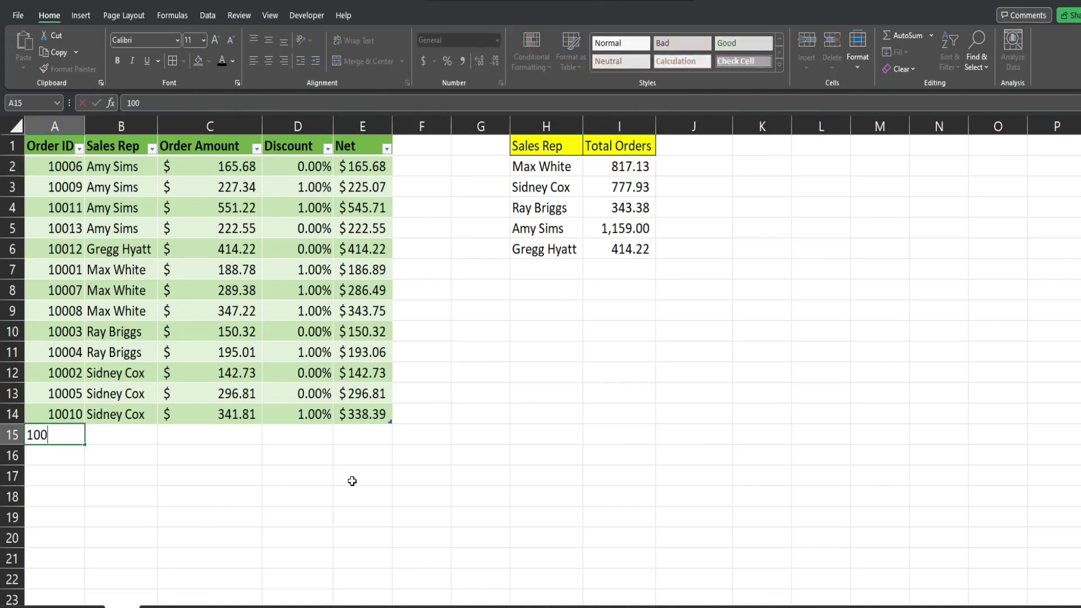
text(11)
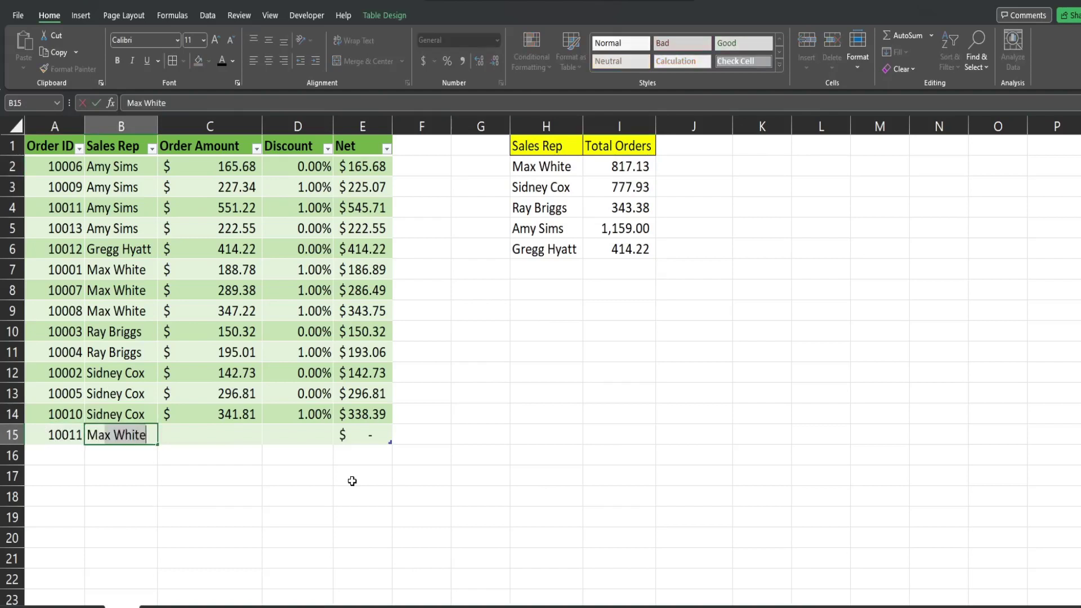
key(Tab)
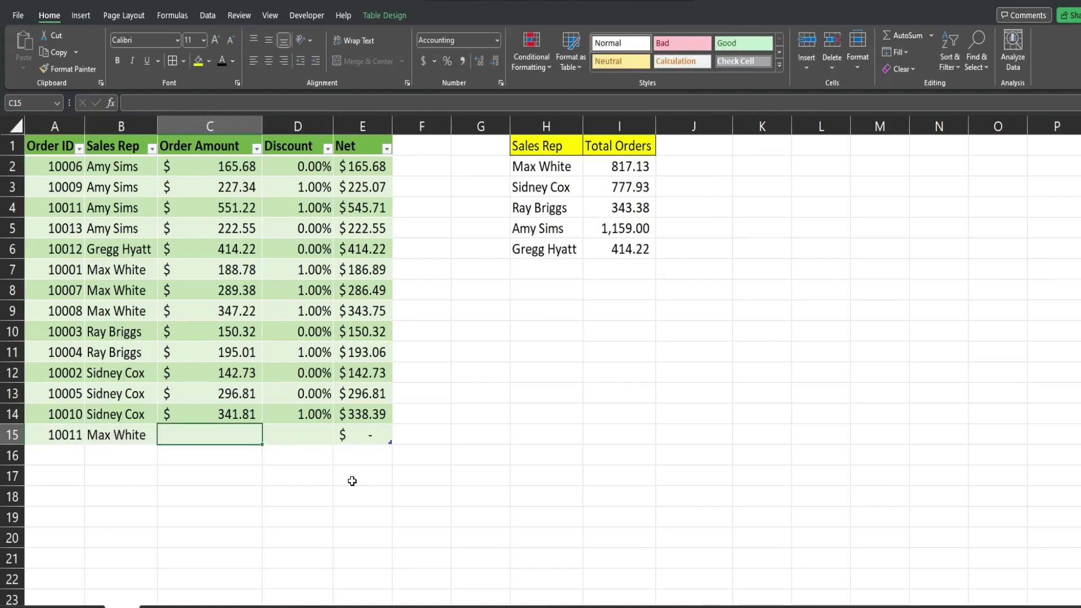
text(50000)
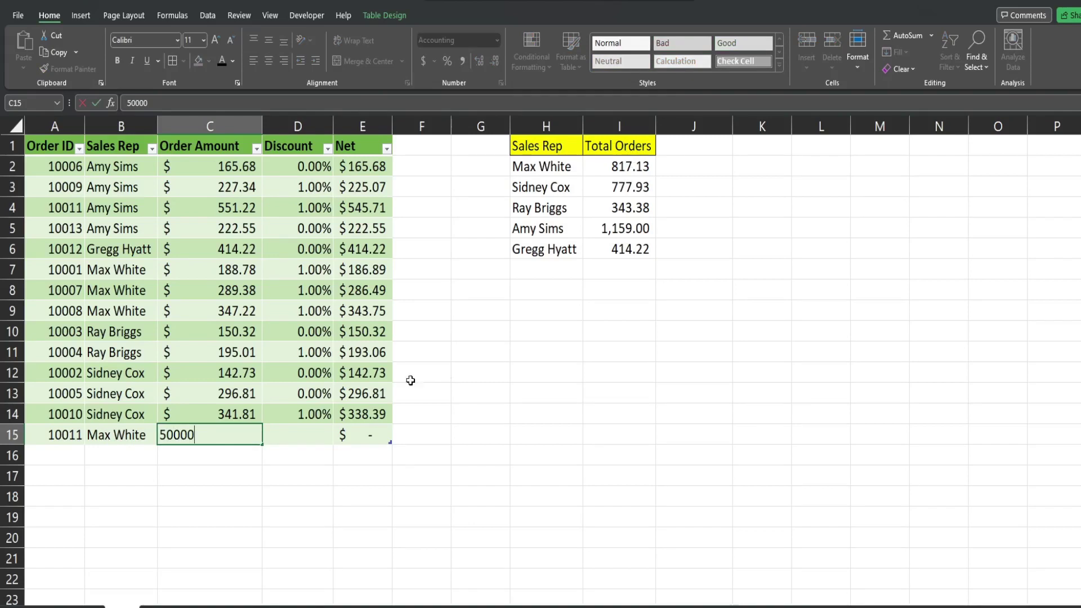
key(Return)
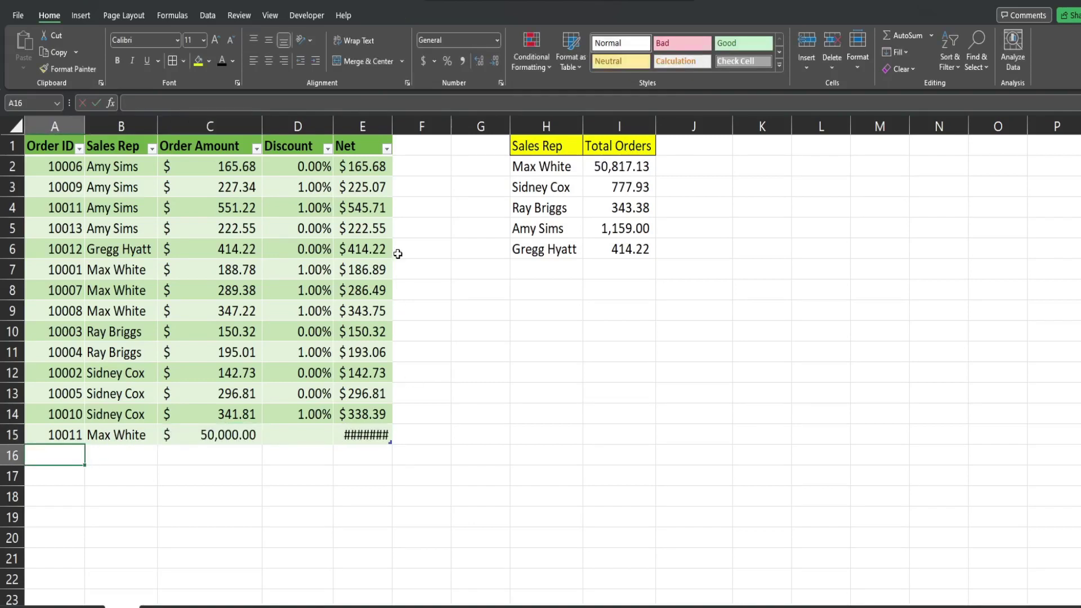
click(626, 166)
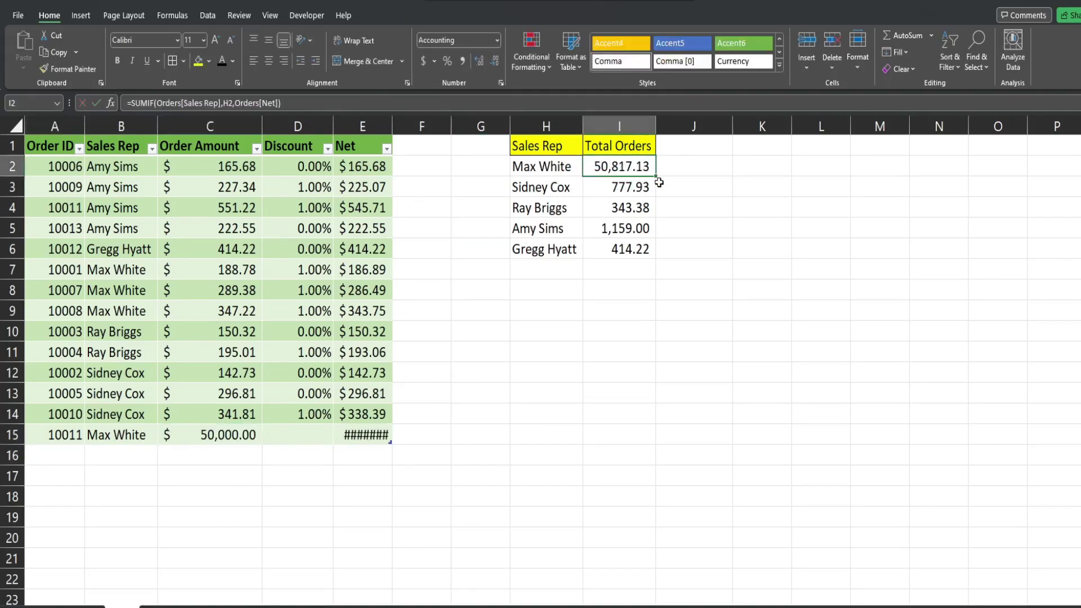